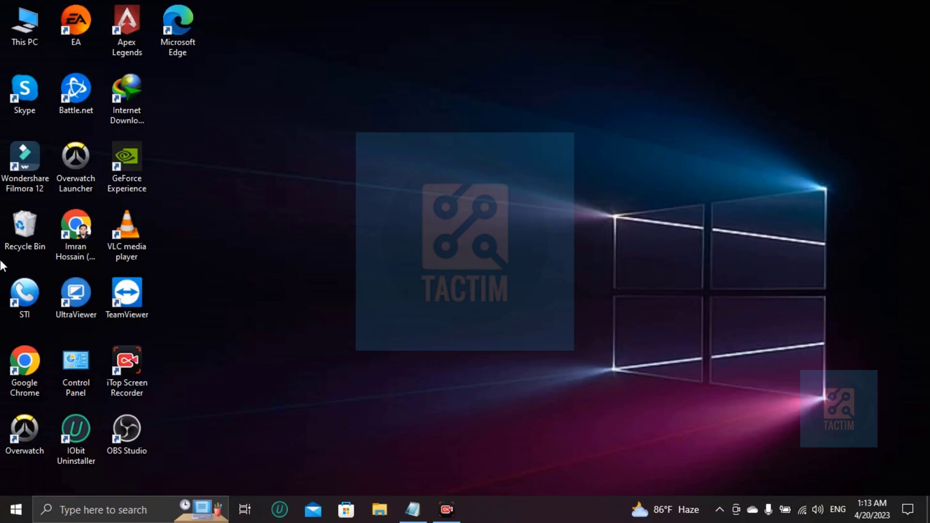
- Launch Chrome from its desktop shortcut
double_click(76, 225)
- Go to the Canva home page from the address bar
text(canva)
key(Return)
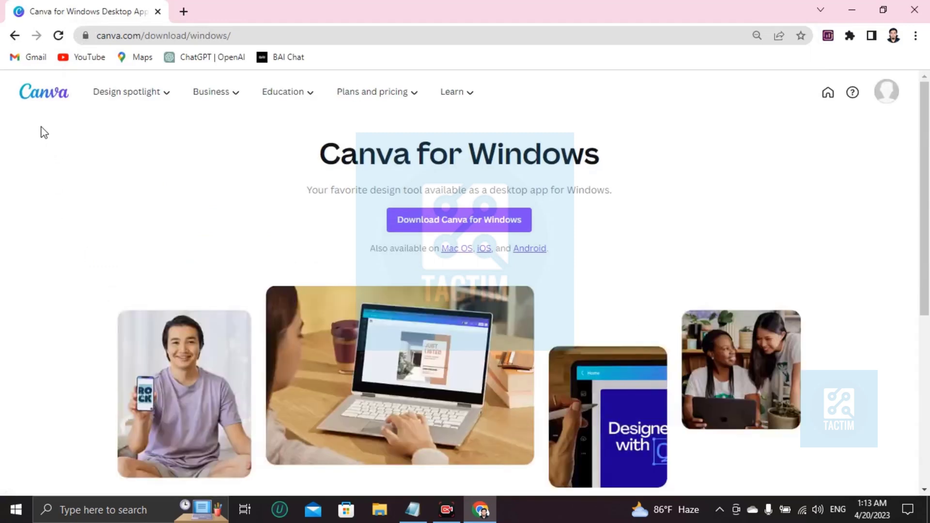
click(24, 96)
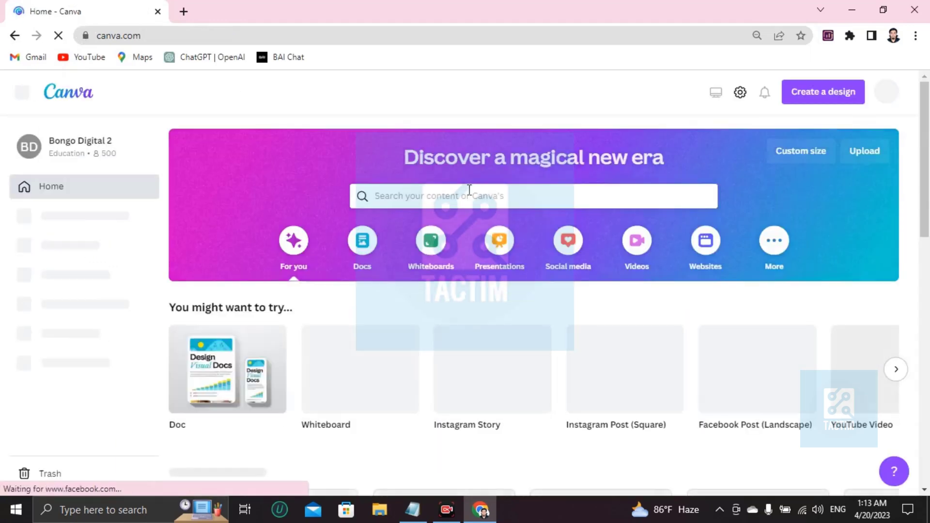
- Search Canva templates for 'comic book'
click(412, 199)
text(comic)
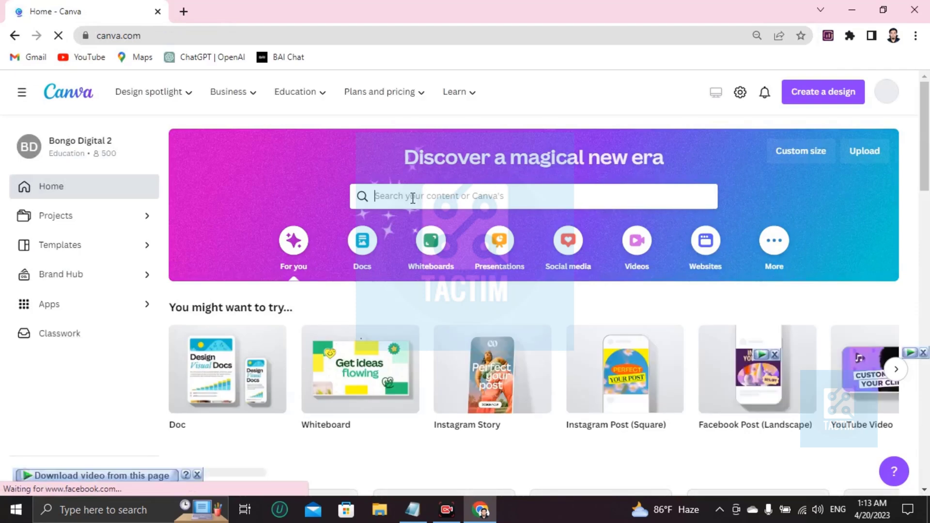
text( book)
key(Return)
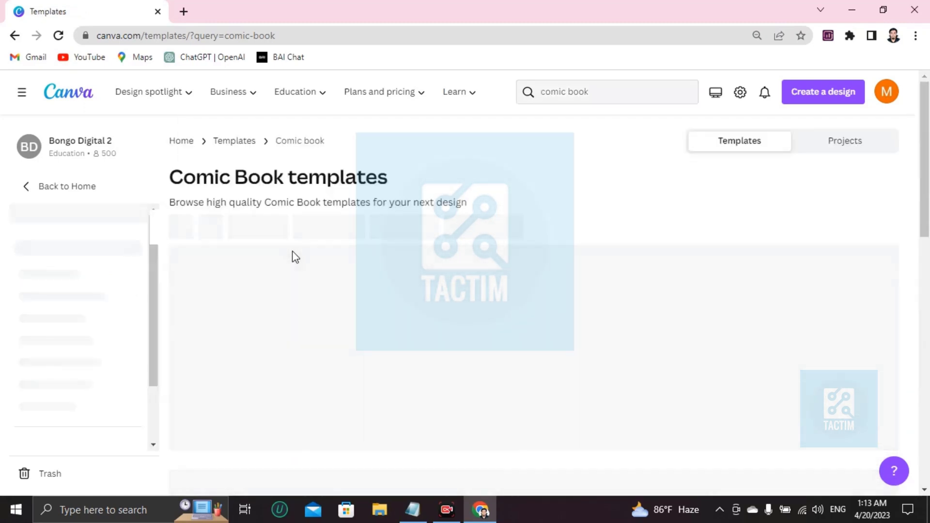
- Scroll the comic book results to find the Blue Comic Playful Lesson Plan
scroll(295, 256, down, 2)
scroll(295, 257, down, 4)
scroll(425, 342, down, 5)
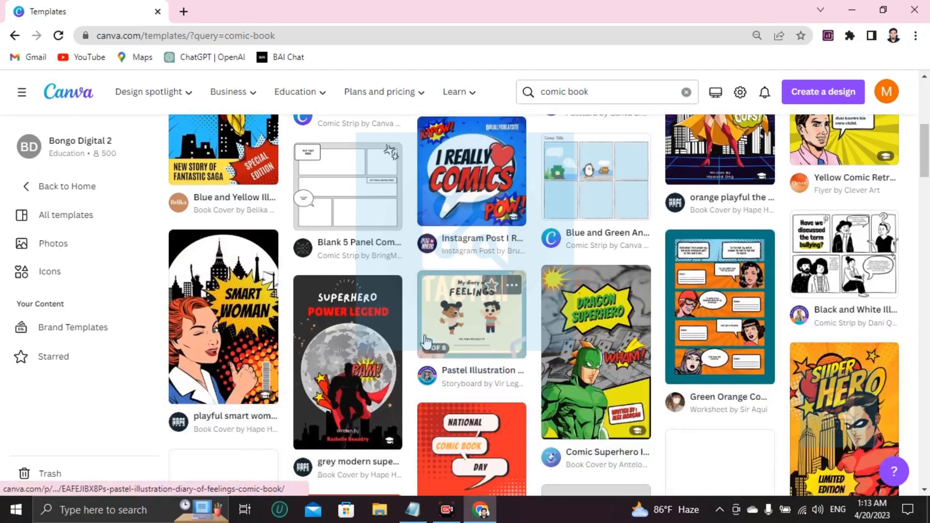
scroll(425, 343, down, 6)
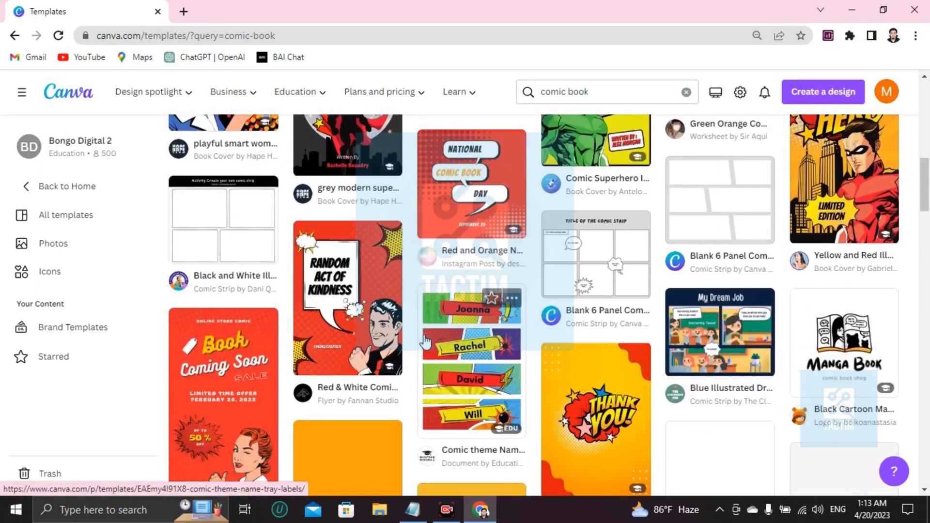
scroll(425, 341, down, 4)
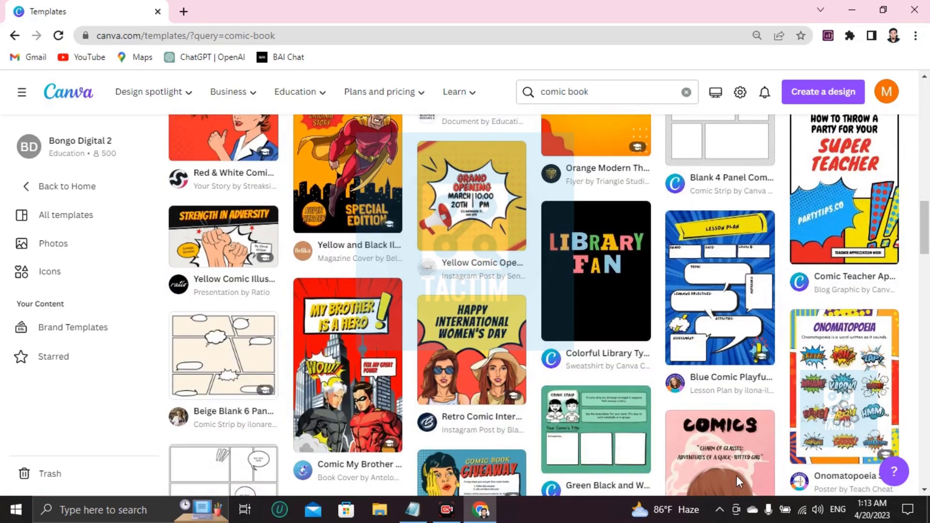
scroll(637, 419, down, 6)
scroll(637, 418, down, 11)
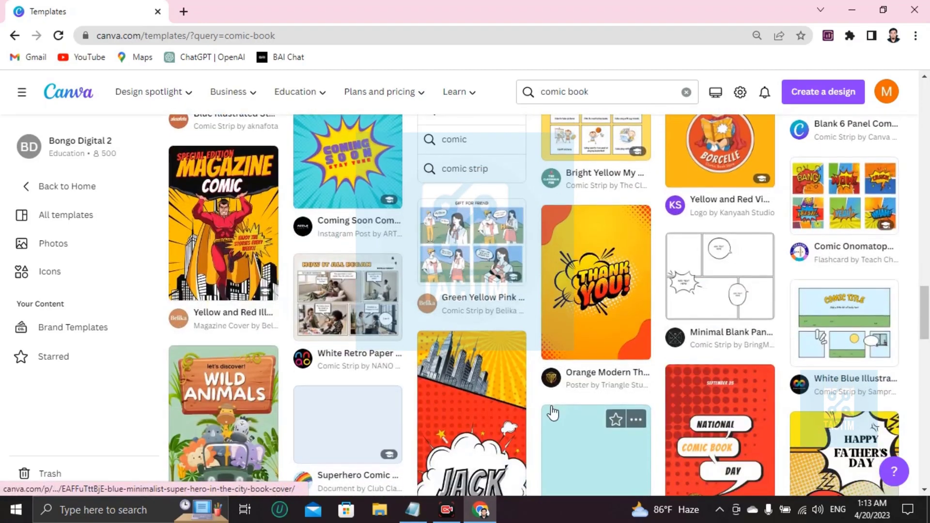
scroll(552, 413, down, 7)
scroll(553, 413, down, 2)
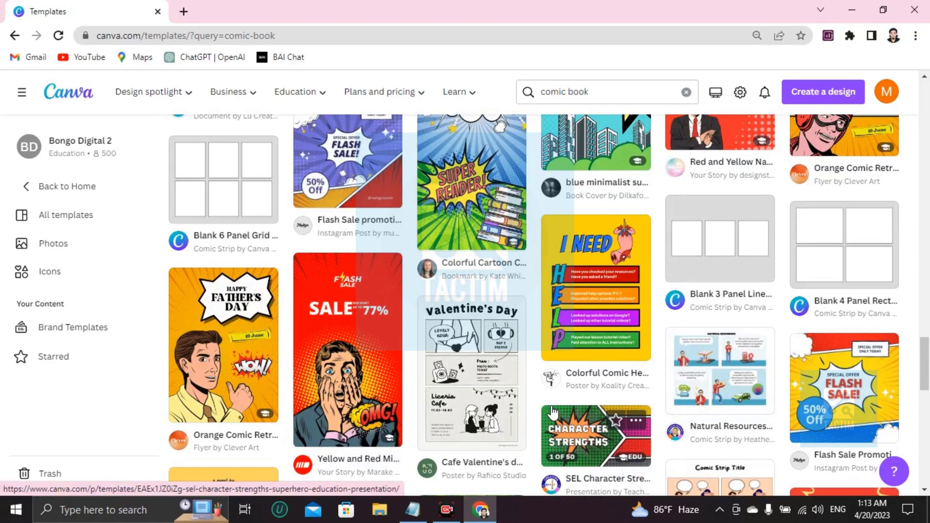
scroll(552, 413, down, 6)
scroll(553, 412, up, 10)
scroll(553, 402, up, 10)
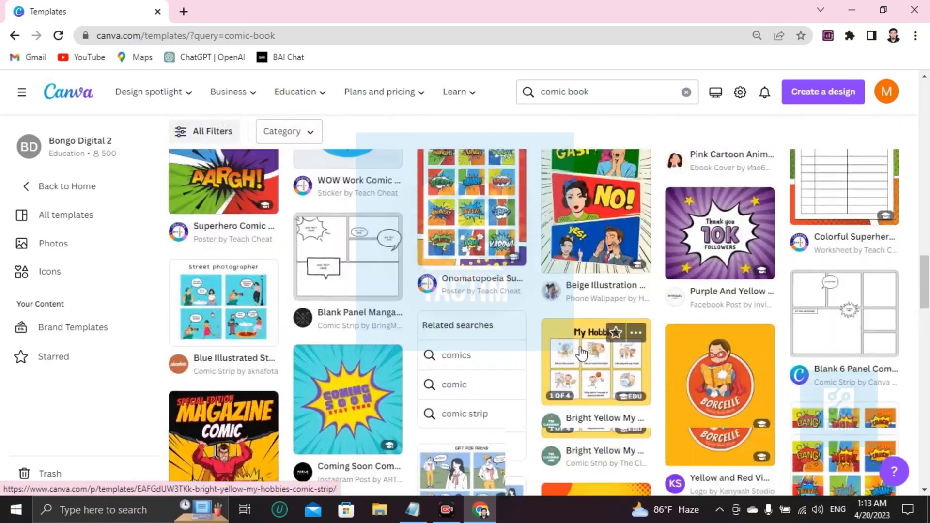
scroll(581, 354, up, 6)
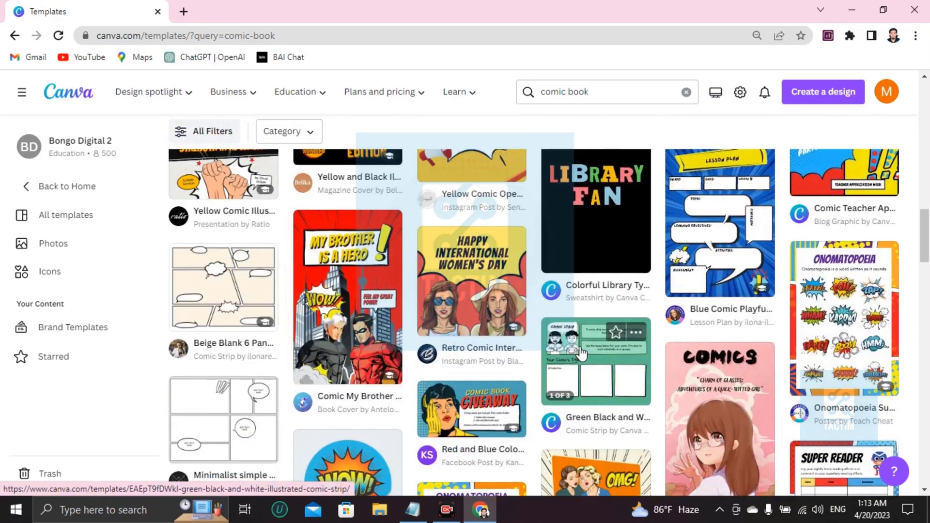
scroll(717, 242, up, 2)
- Preview the Blue Comic Playful Lesson Plan and customize it as a new design
click(720, 228)
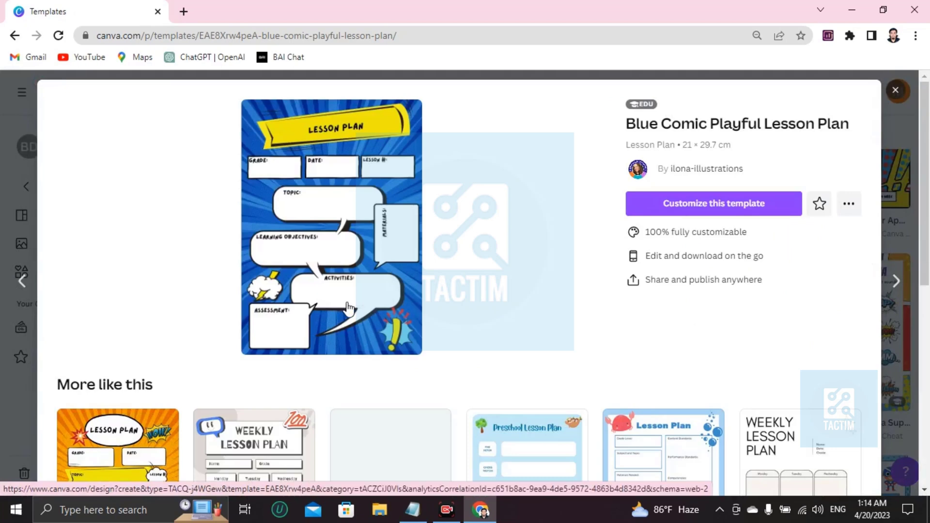
click(673, 213)
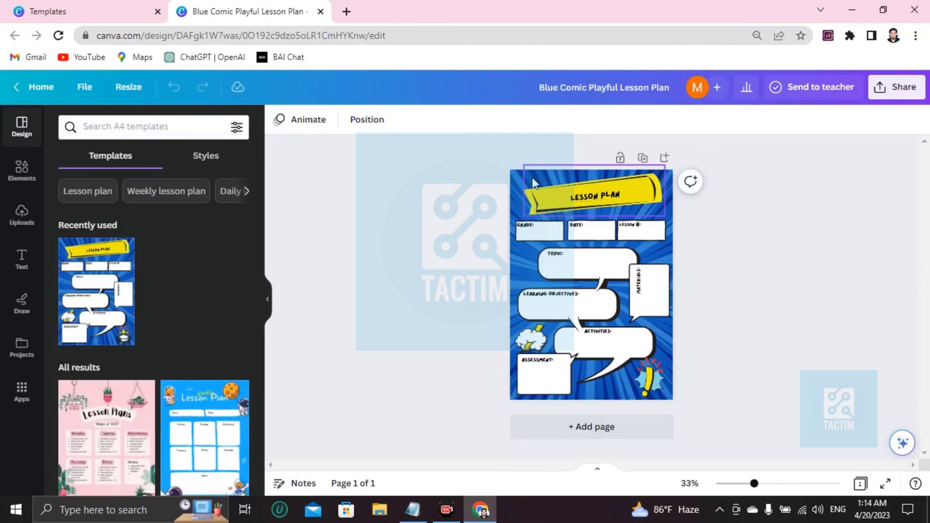
- Replace the LESSON PLAN heading text with 'JQWNJNJNCLKAM'
click(513, 178)
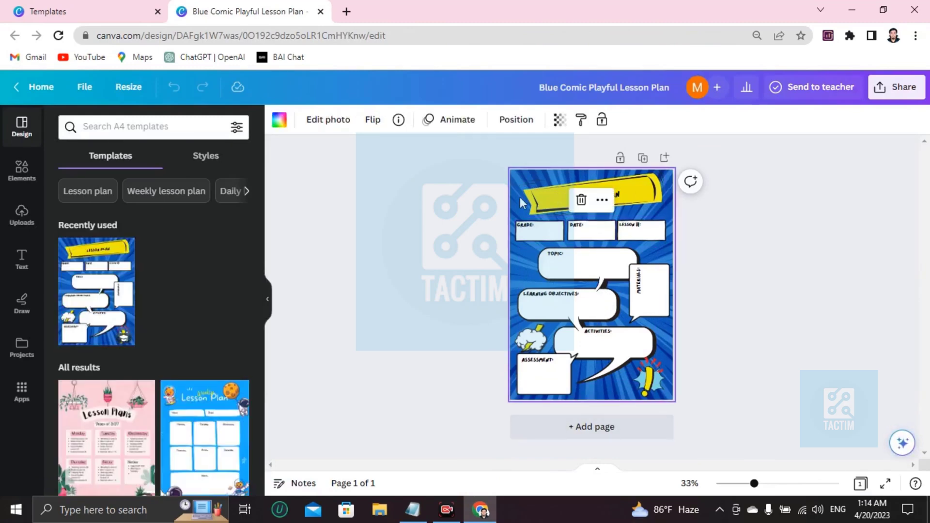
scroll(519, 197, up, 5)
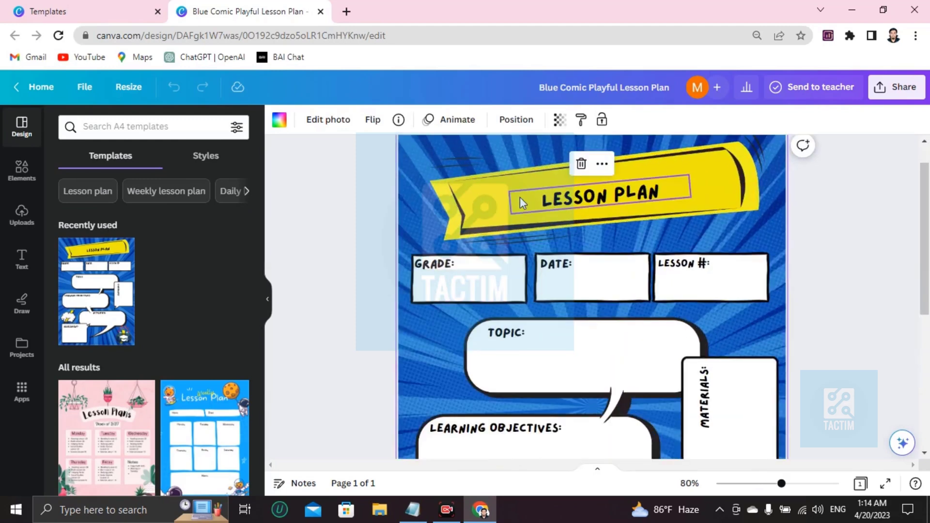
click(596, 203)
click(596, 203)
key(BackSpace)
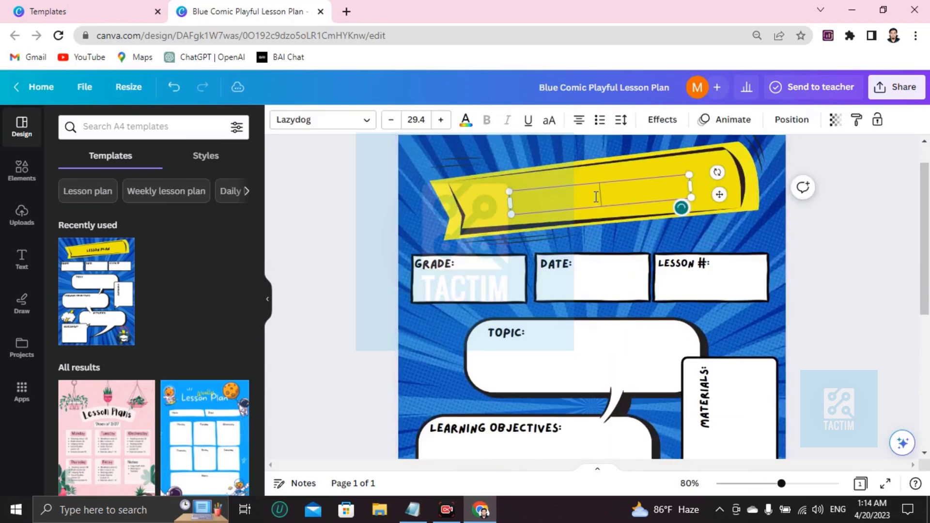
text(JQWNJNJNCLKAM)
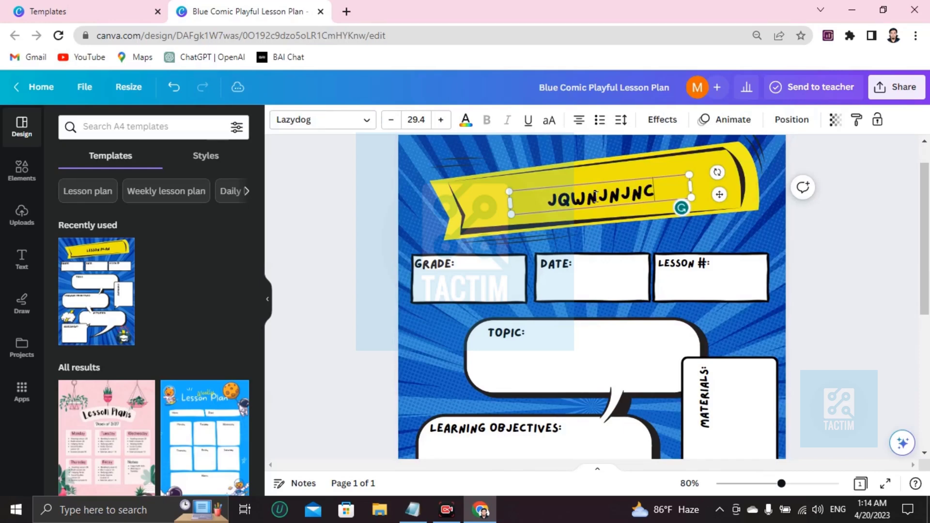
- Add 'CGPA 4.00' after GRADE: and shrink the text to fit one line
double_click(464, 283)
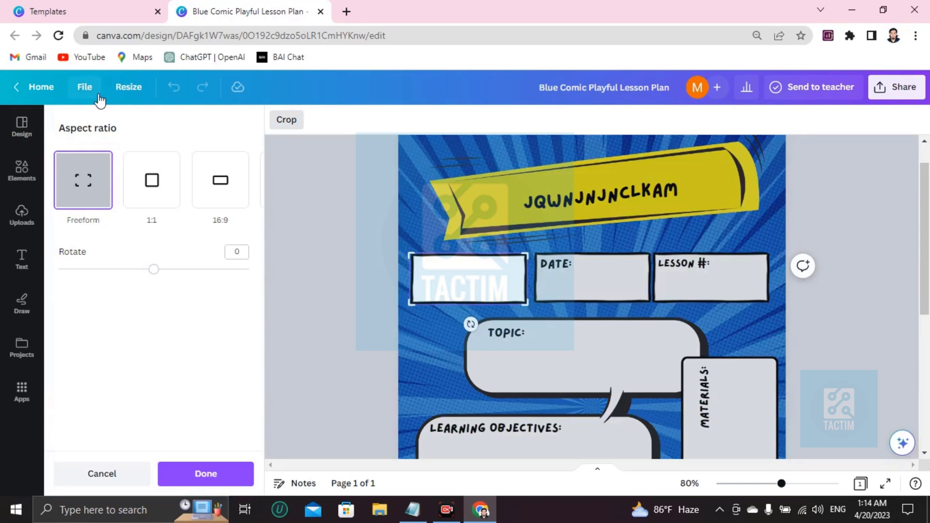
click(339, 193)
click(462, 266)
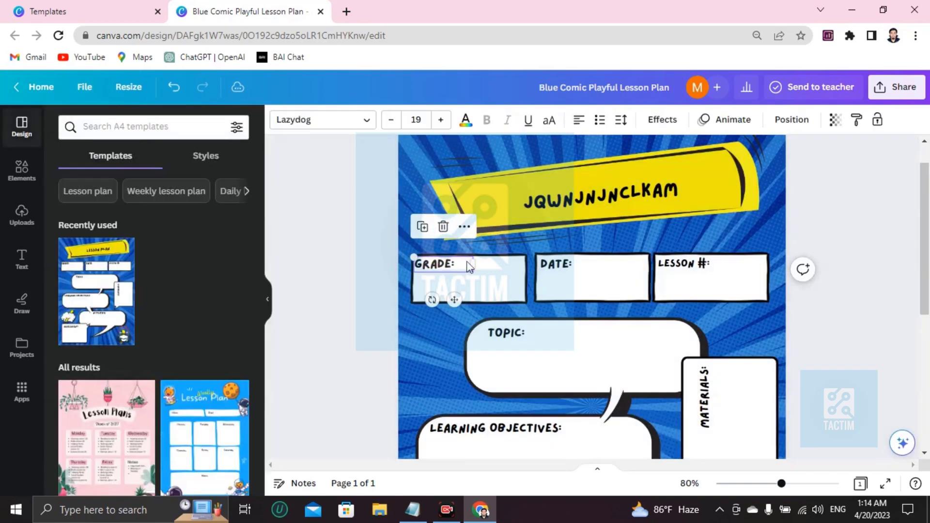
click(468, 262)
click(467, 262)
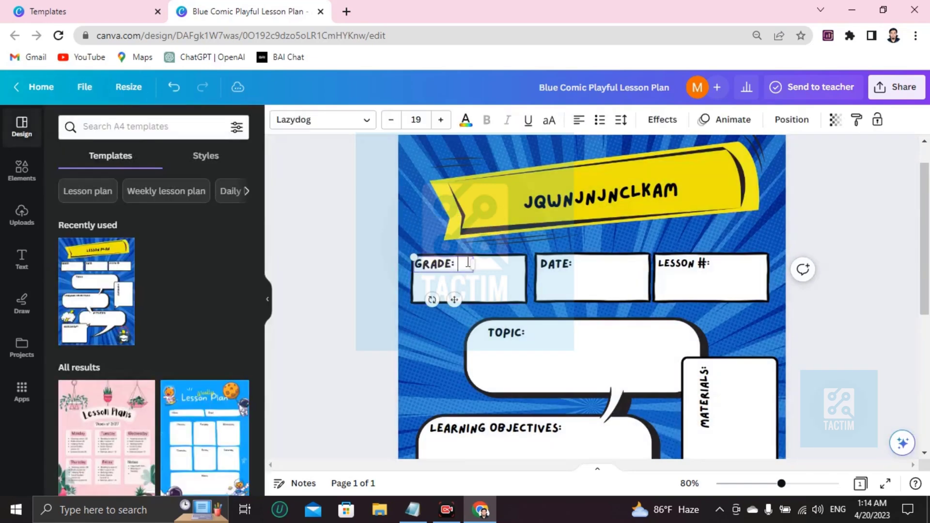
text(CGPA 4)
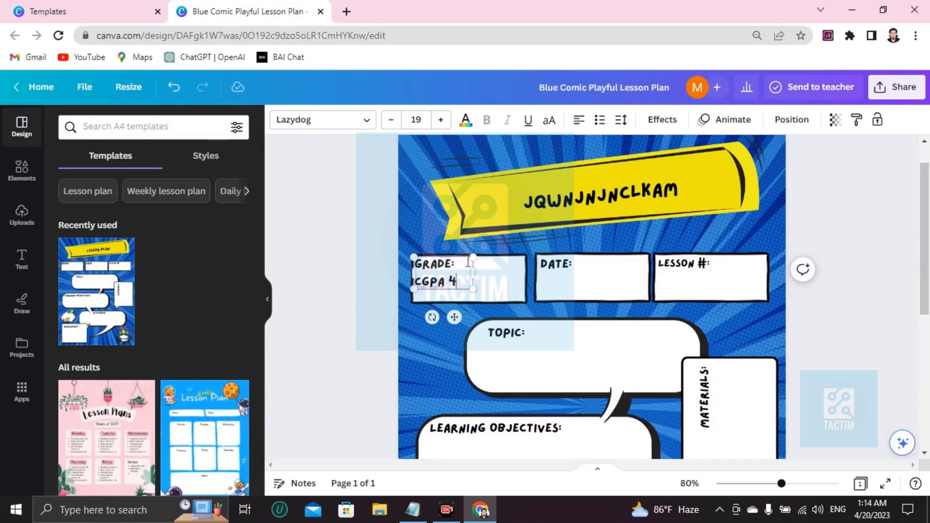
text(.00)
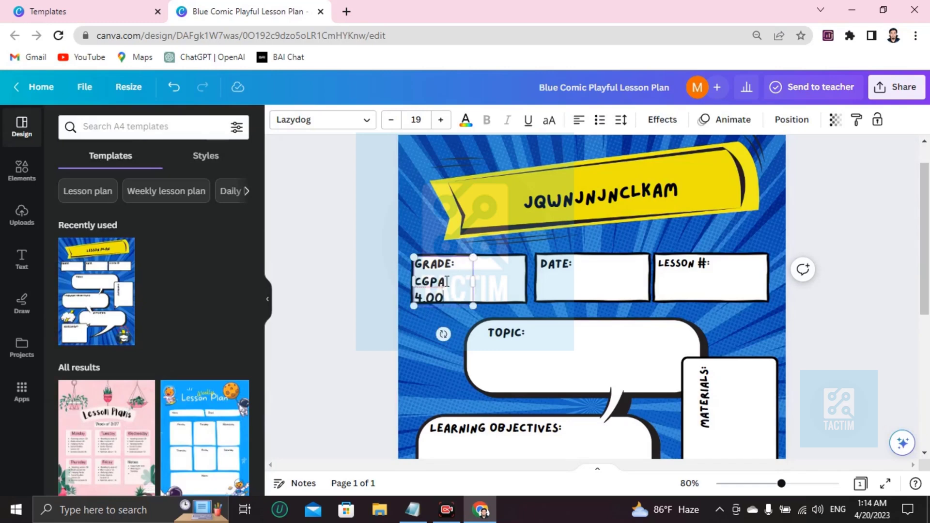
key(ctrl+a)
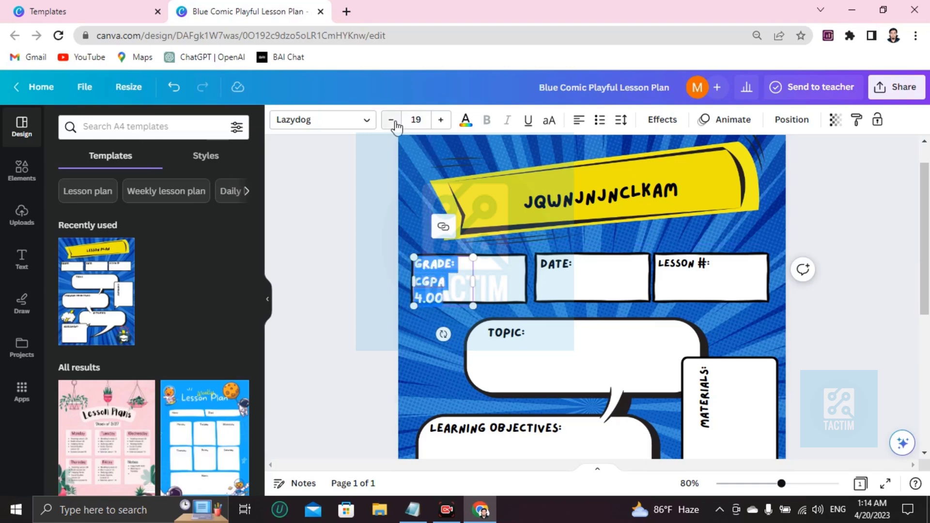
click(390, 120)
click(390, 120)
click(390, 119)
click(391, 120)
click(391, 119)
click(391, 120)
click(391, 120)
click(391, 120)
click(391, 119)
- Type '3vwevw' after the DATE: label
click(571, 287)
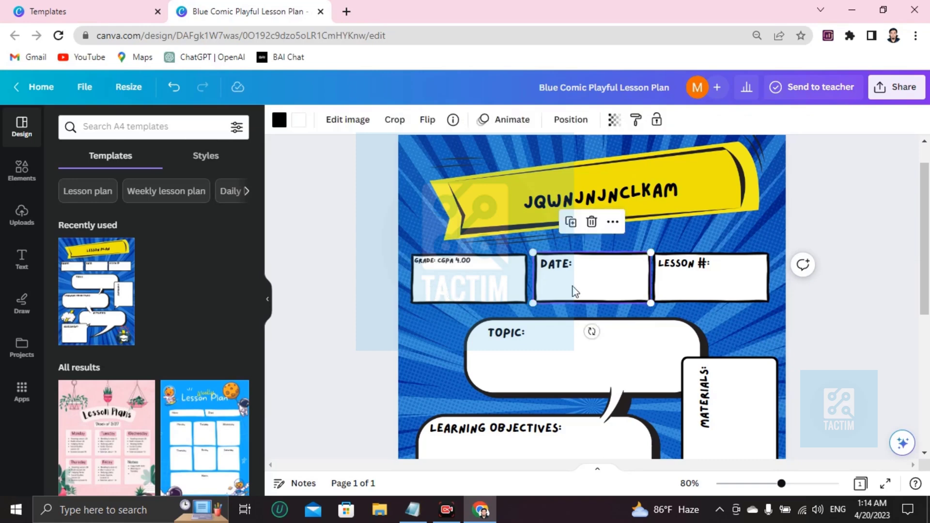
double_click(577, 263)
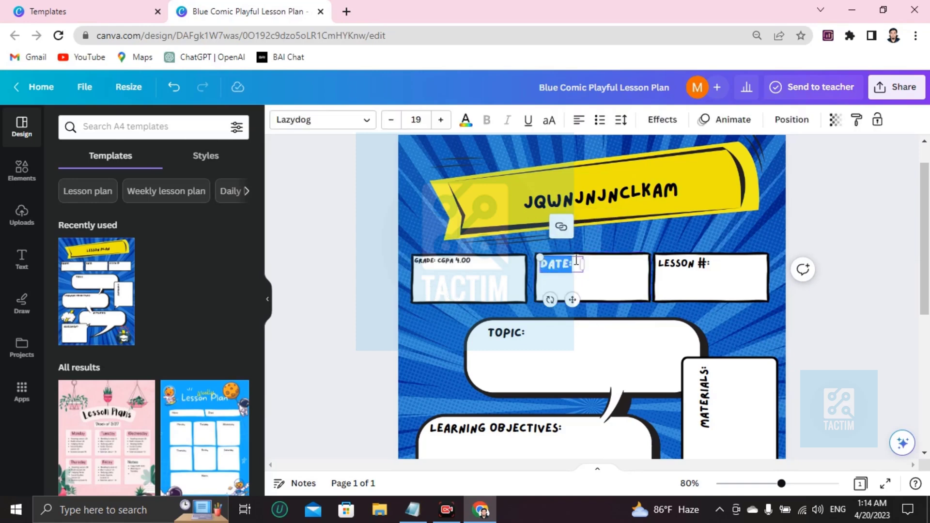
click(577, 266)
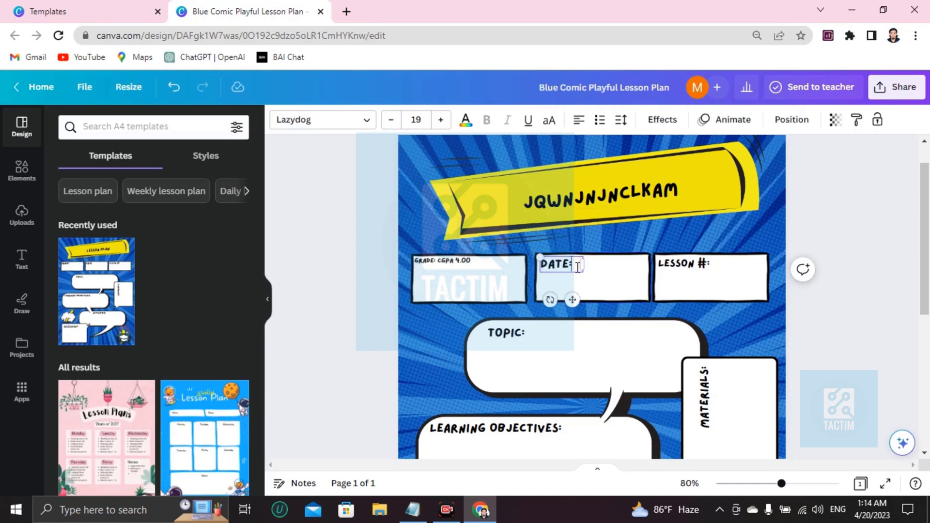
text(3vwevw)
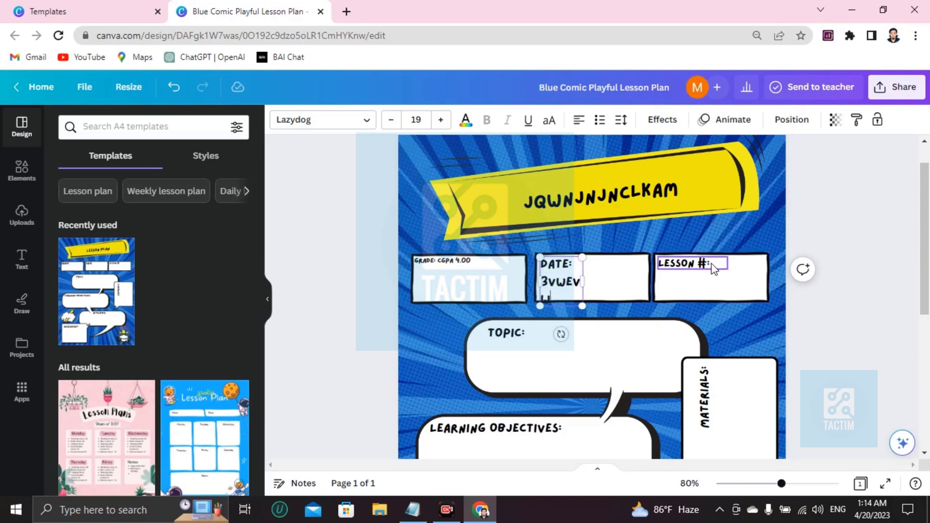
- Type 'wefef' at the end of the LESSON #: text
click(710, 264)
double_click(710, 263)
click(712, 264)
text(wefef)
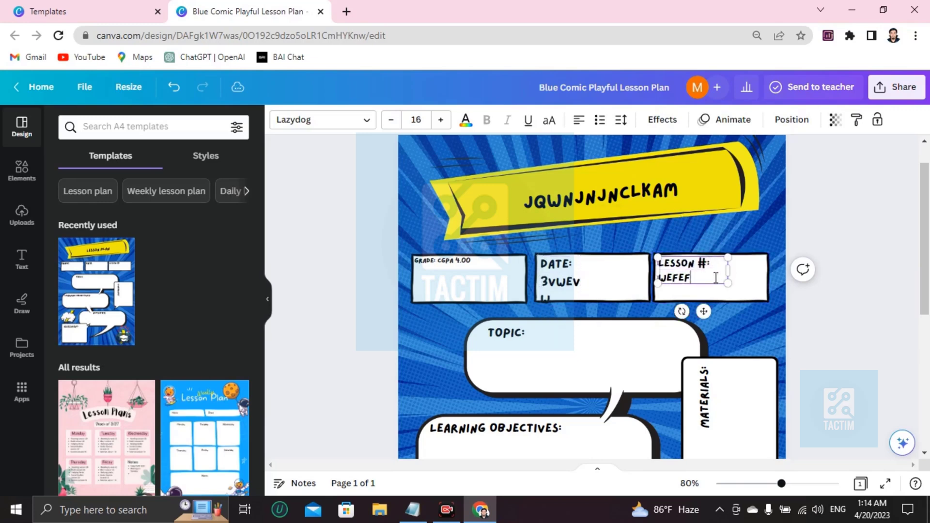
- Place the cursor at the end of the TOPIC: text
scroll(556, 316, down, 2)
click(531, 268)
double_click(547, 264)
click(540, 265)
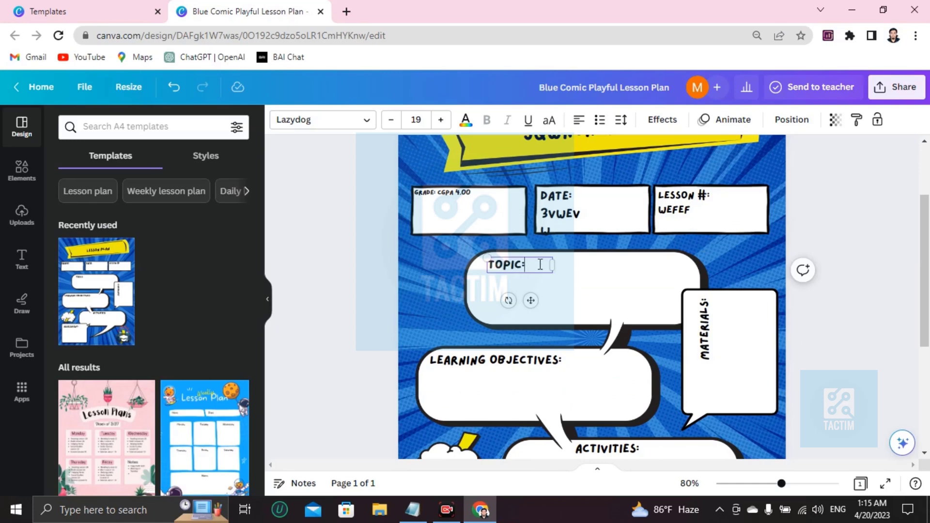
- Type 'SUPERMAN VS BATMAN' as the topic and start editing LEARNING OBJECTIVES
text(SUPERMAN VS BATMAN)
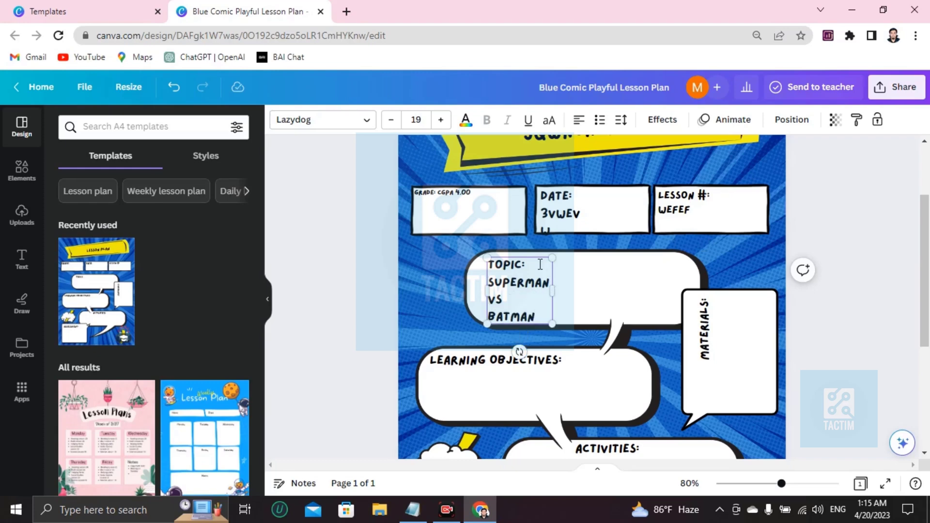
scroll(541, 272, down, 3)
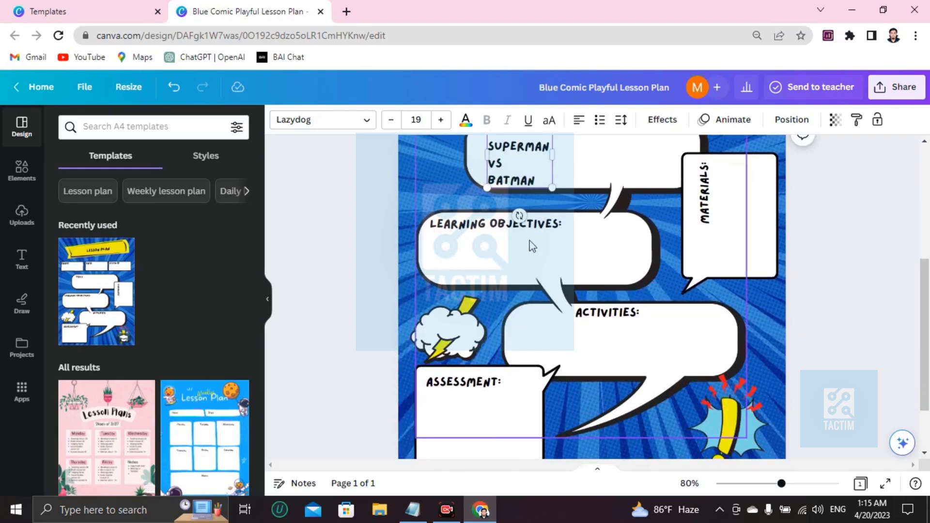
click(501, 230)
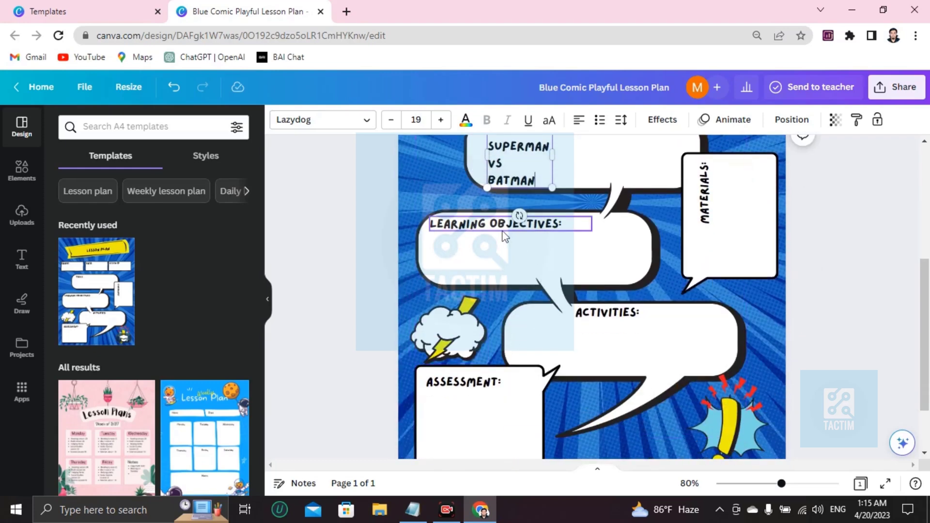
double_click(572, 224)
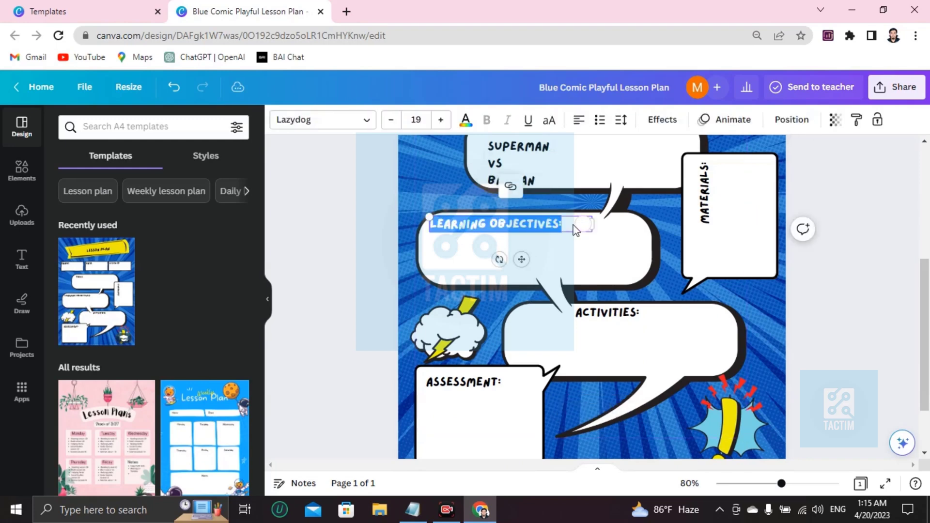
- Select the MATERIALS bubble and scroll down to the Assessment bubble
click(714, 210)
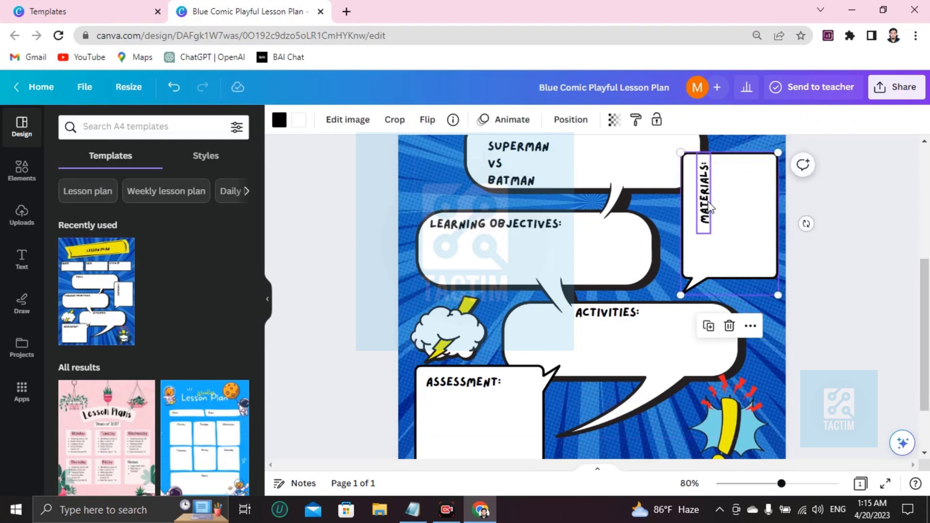
scroll(516, 334, down, 2)
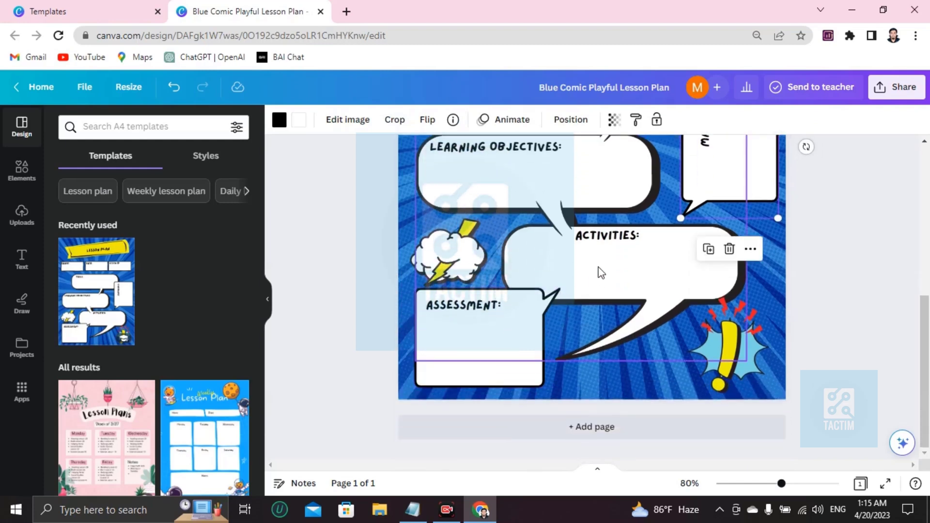
scroll(488, 322, up, 2)
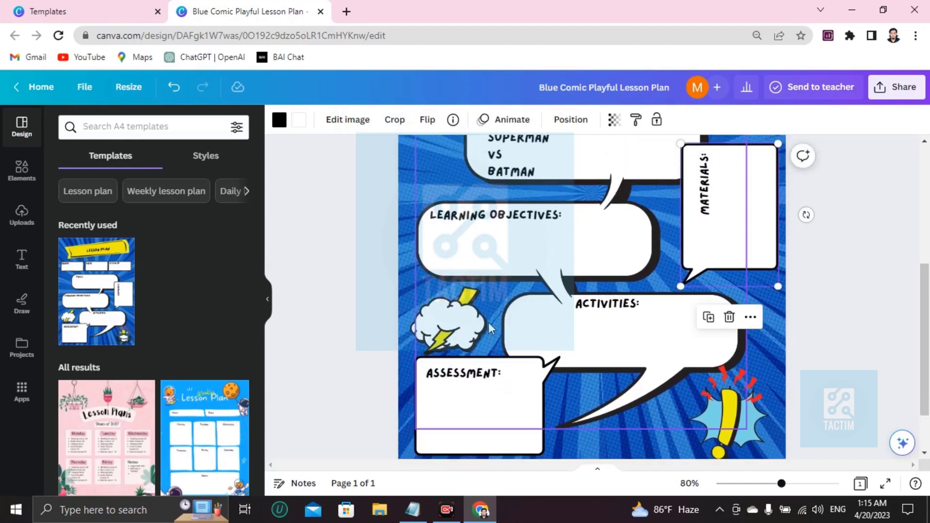
scroll(488, 322, up, 6)
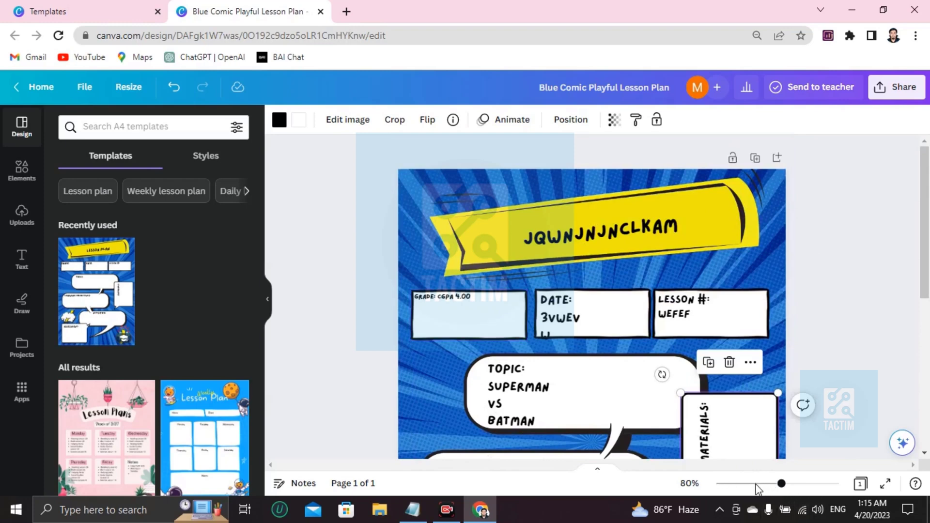
scroll(504, 355, down, 6)
scroll(506, 357, up, 5)
scroll(505, 368, down, 6)
- Type placeholder capital letters after the ASSESSMENT: heading
click(467, 342)
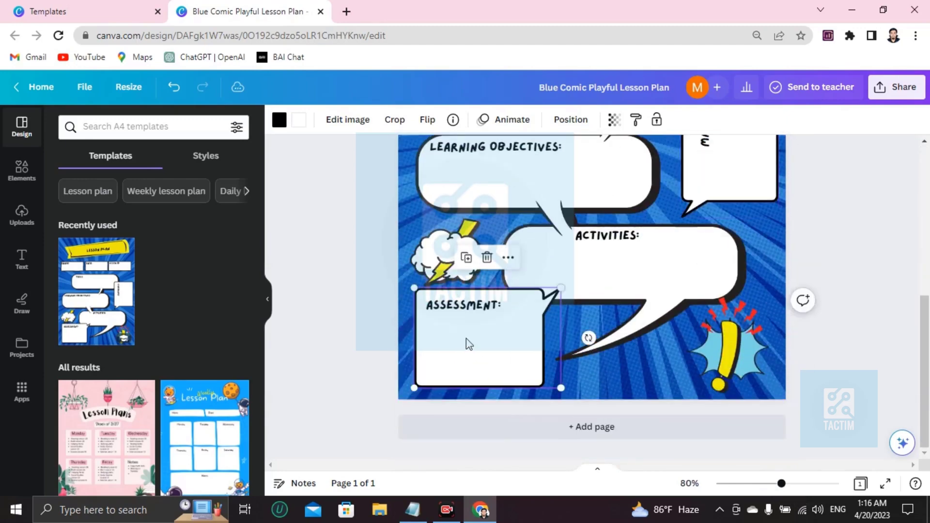
click(501, 313)
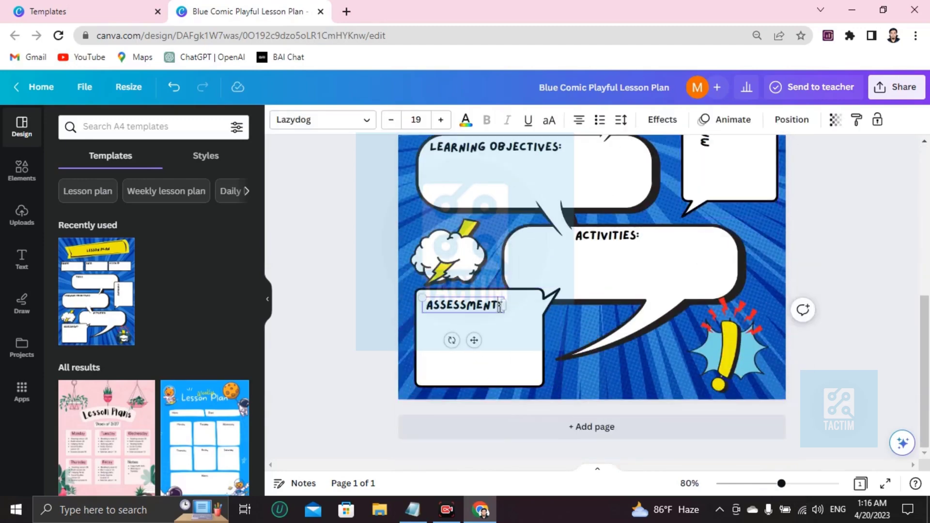
click(500, 308)
text(WOHWICWJCBJWBCJSKACBASKJCBKASJBCKSJACJS)
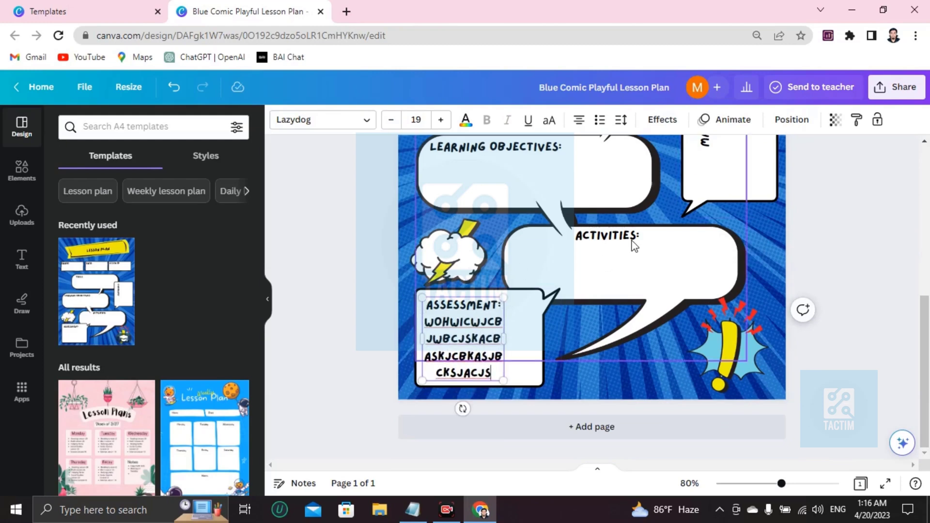
- Type placeholder capital letters after the ACTIVITIES: heading
click(656, 236)
click(659, 237)
text(CJQEWCBUQCBCUCIUVCUOQBCIN)
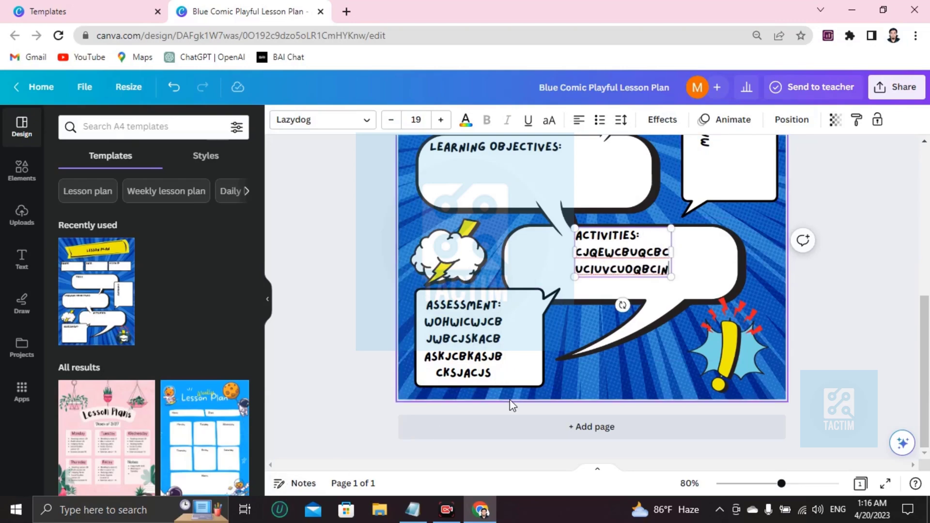
scroll(511, 402, up, 6)
- Recolour the Grade box shape turquoise
scroll(516, 410, down, 5)
scroll(515, 411, up, 5)
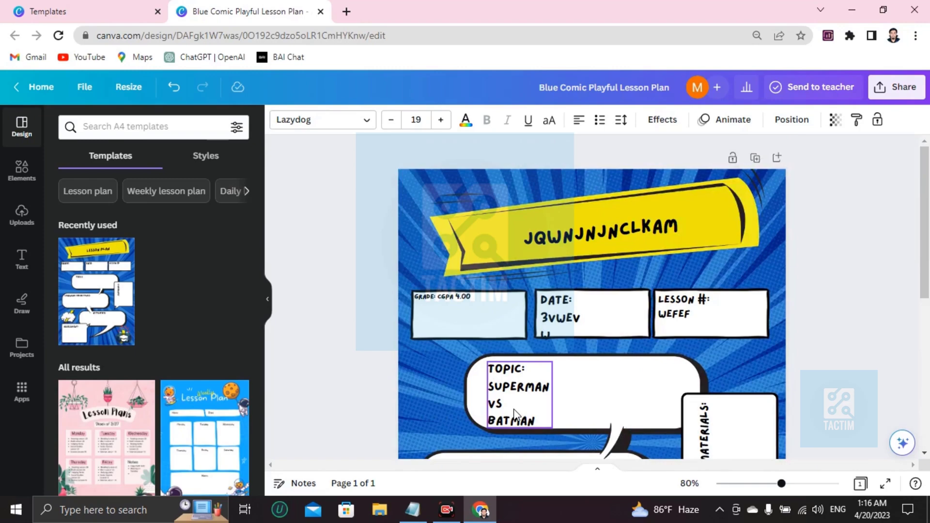
scroll(514, 416, down, 5)
scroll(513, 413, up, 5)
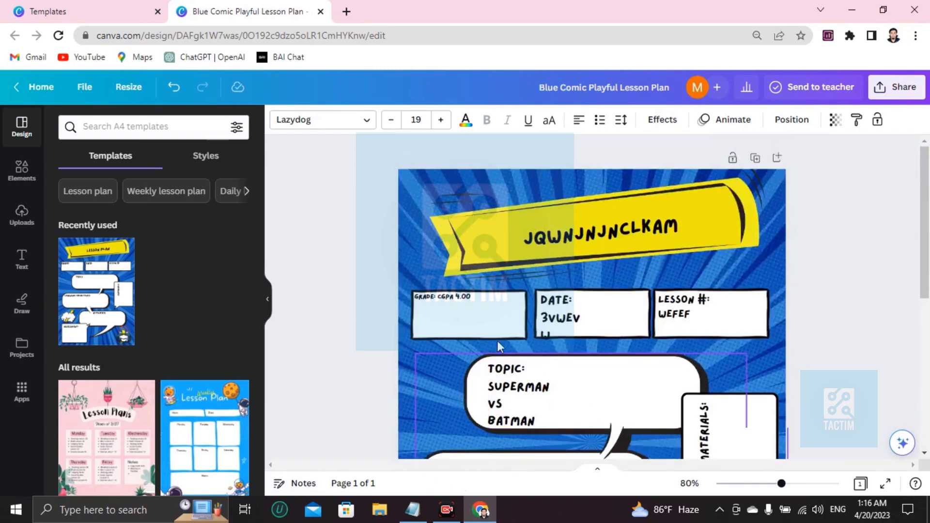
click(480, 317)
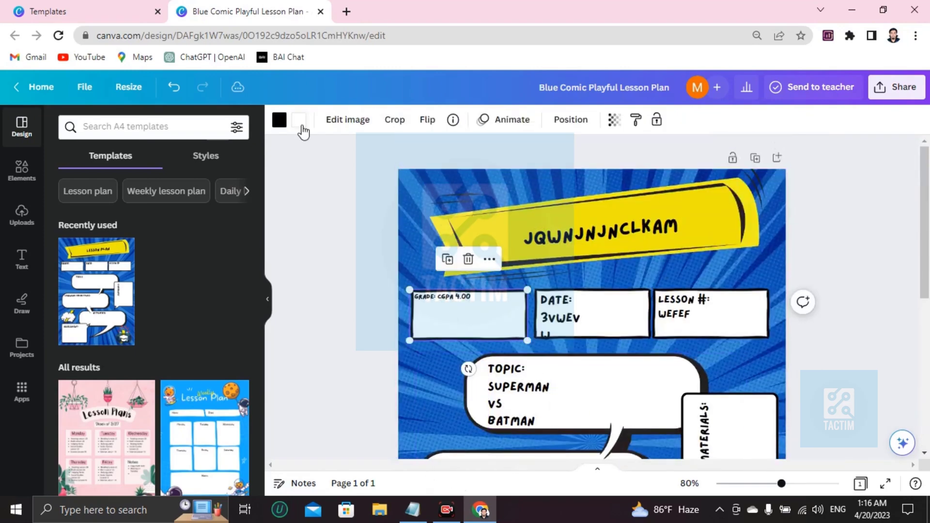
click(279, 119)
scroll(133, 342, down, 3)
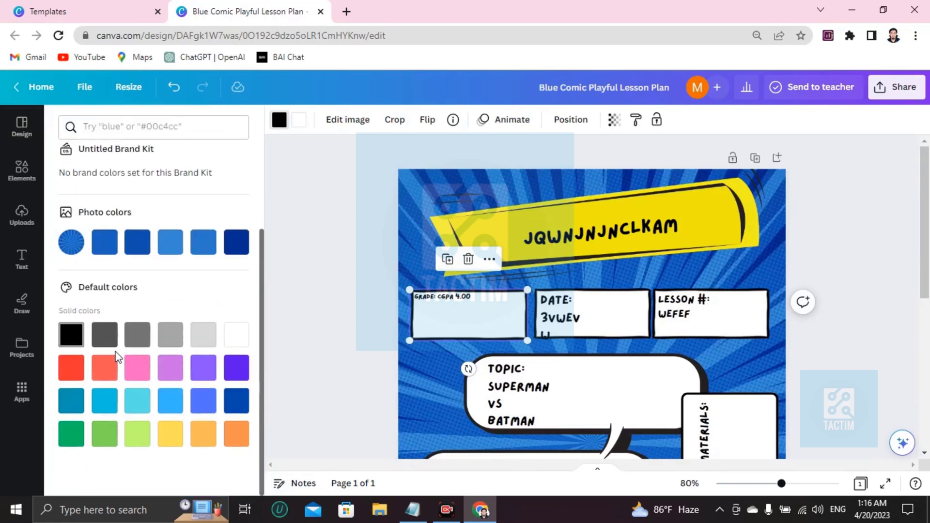
click(171, 407)
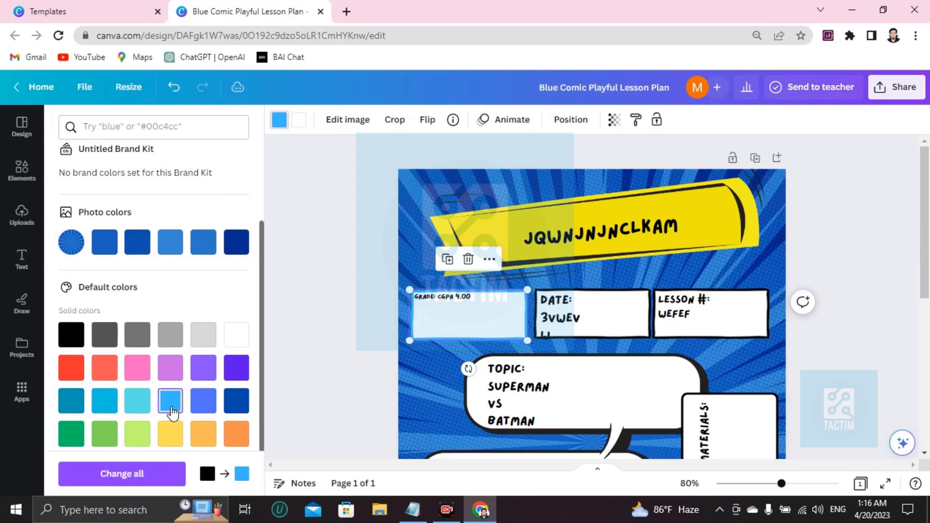
click(137, 401)
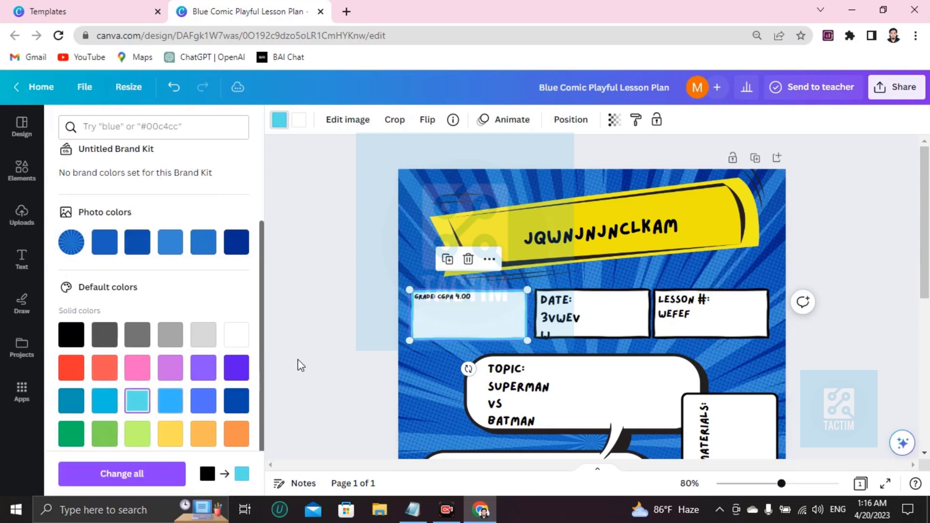
click(474, 322)
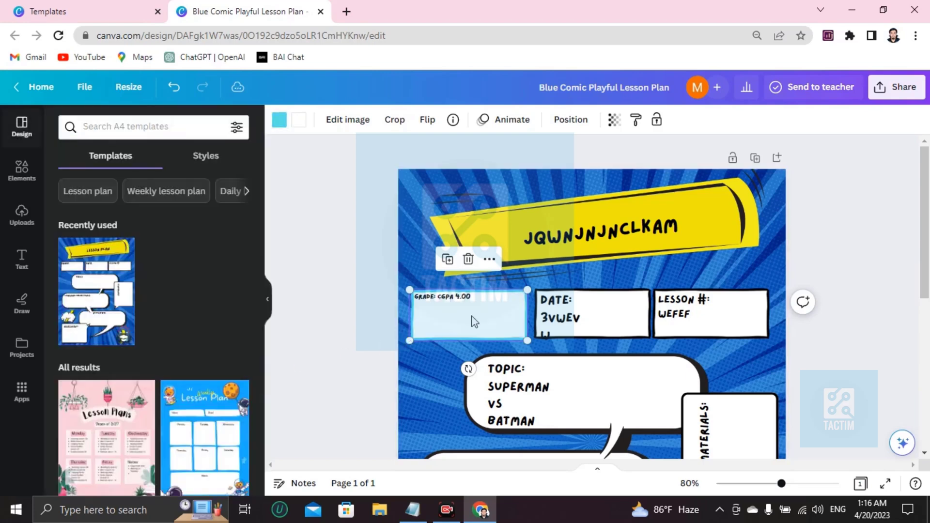
- Change the DATE text colour to blue
click(573, 320)
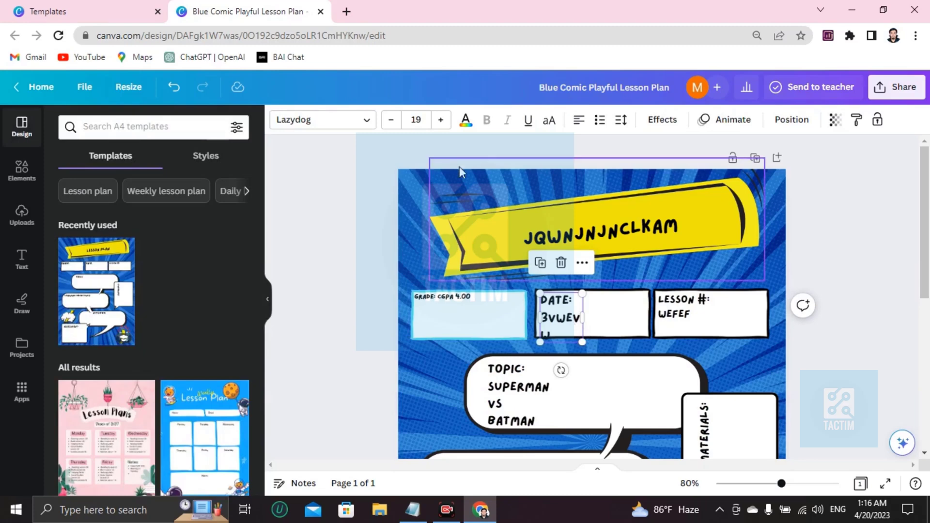
click(464, 124)
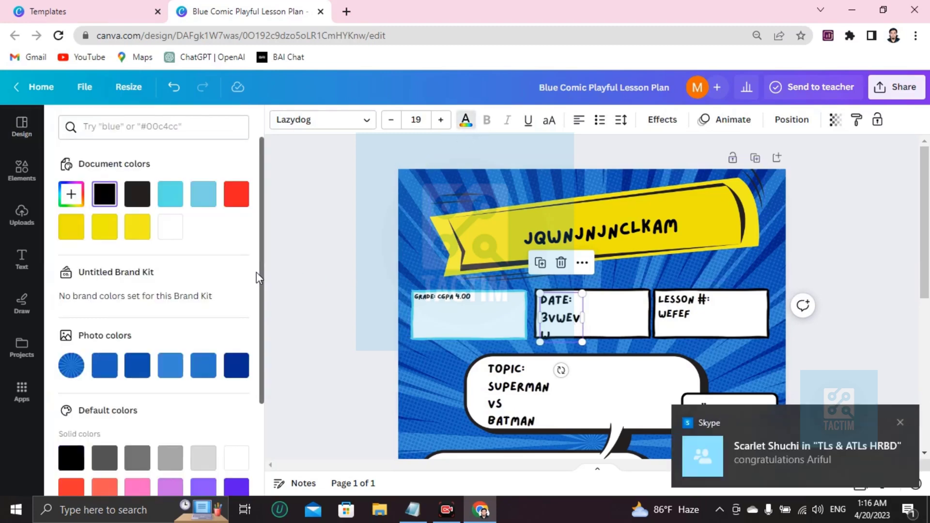
scroll(191, 290, down, 2)
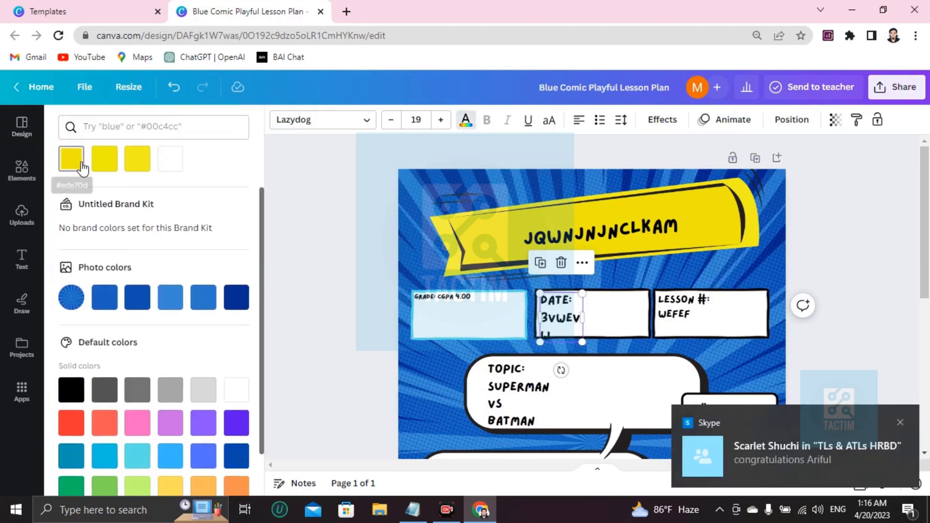
click(71, 159)
click(137, 296)
scroll(671, 331, down, 2)
scroll(670, 331, down, 2)
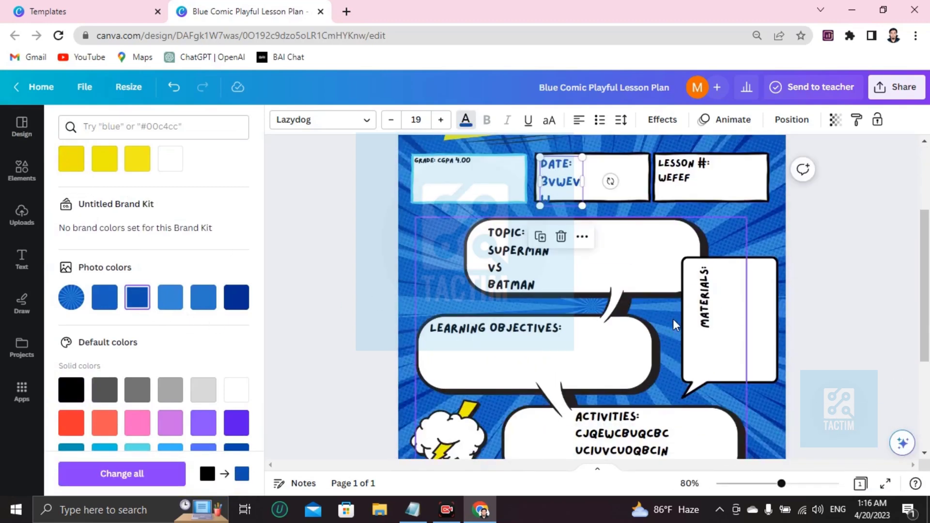
- Select the Topic speech bubble
click(519, 265)
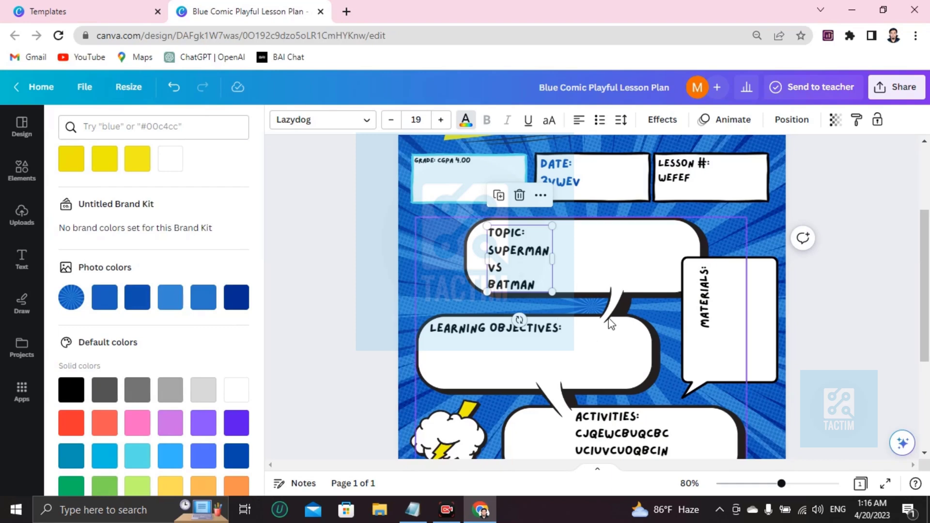
click(625, 315)
scroll(596, 333, up, 2)
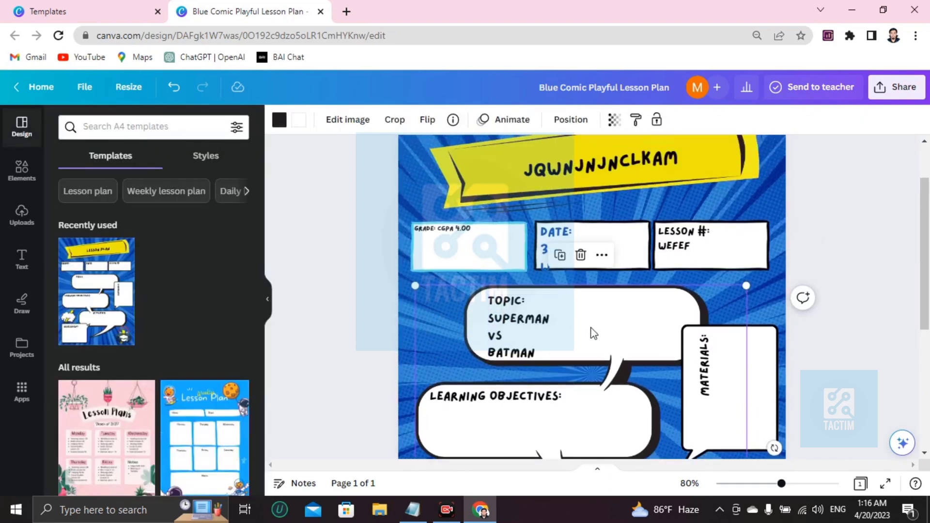
- Search Elements for 'boy' and add the cartoon boy graphic
click(20, 172)
click(140, 131)
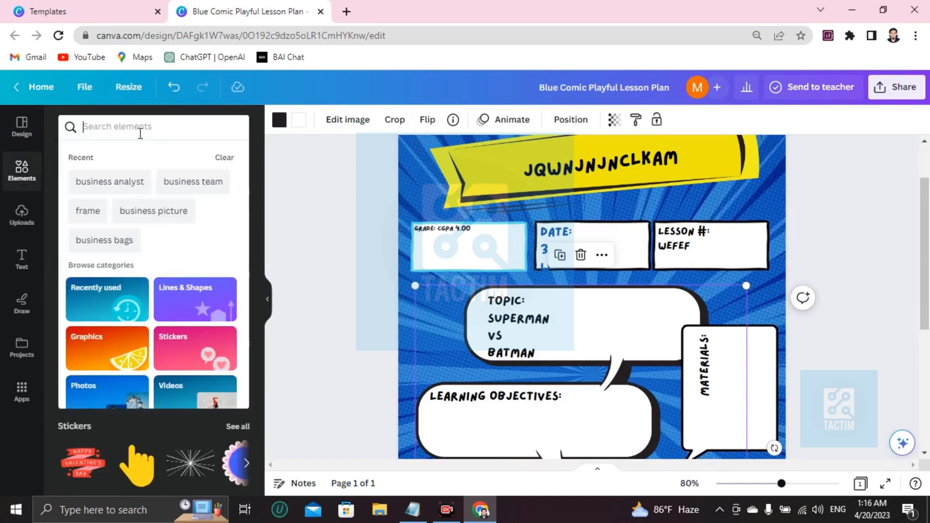
text(boy)
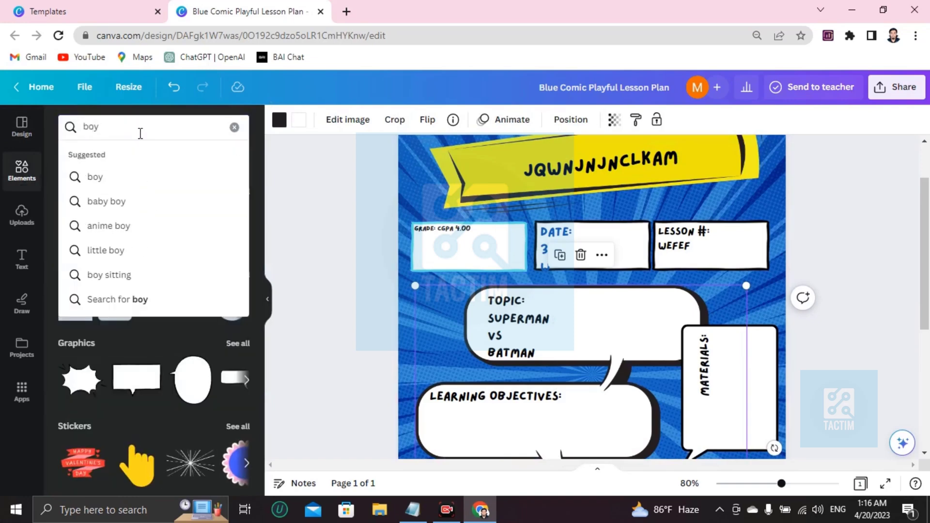
key(Return)
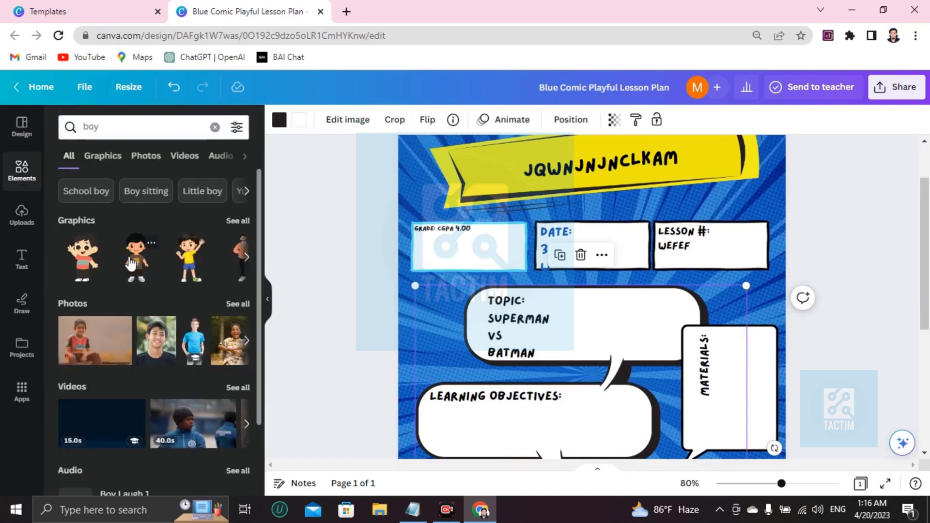
click(135, 263)
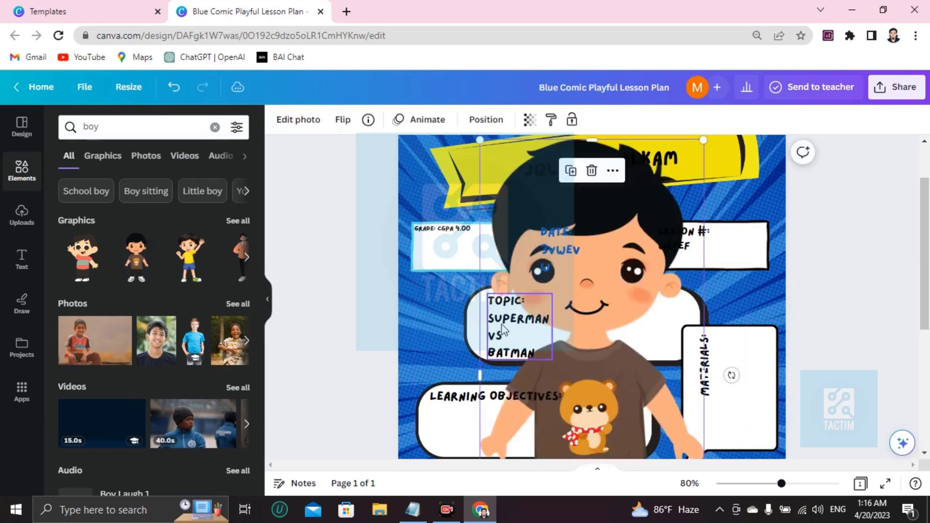
- Move the boy graphic into the Topic bubble and shrink it small
scroll(479, 243, up, 2)
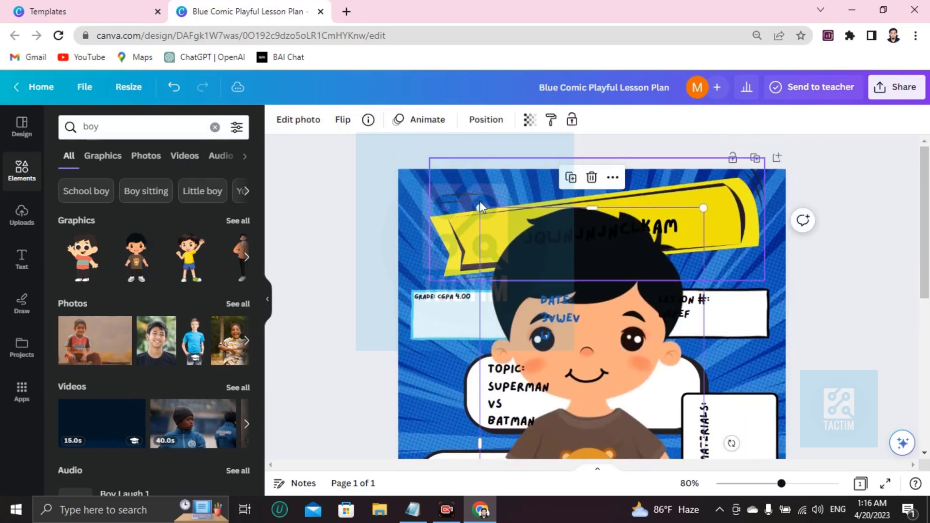
drag(479, 207, 593, 459)
scroll(605, 392, down, 6)
scroll(604, 291, up, 2)
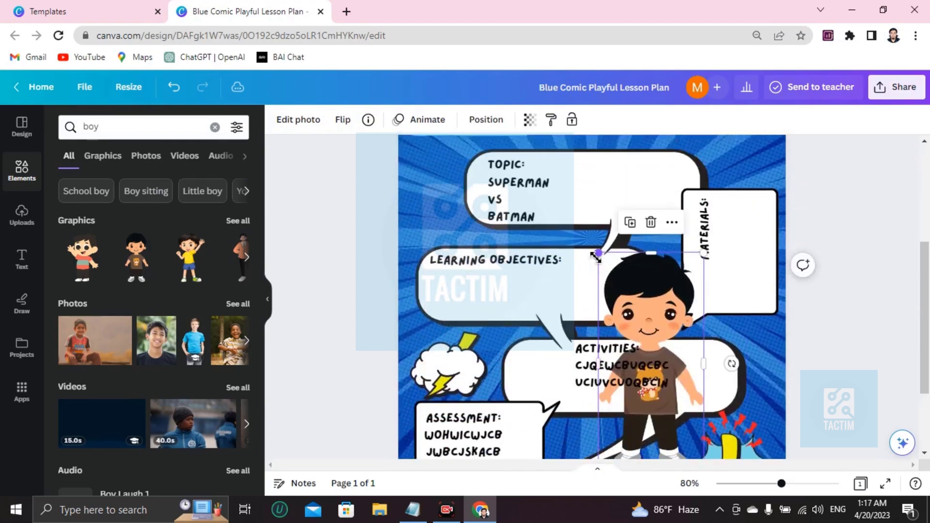
drag(596, 256, 598, 173)
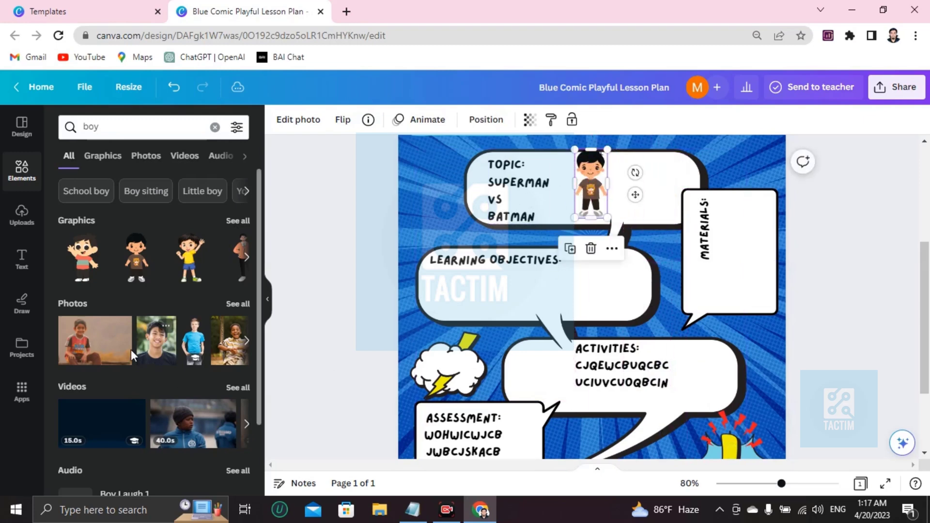
- Replace the boy search with 'girl' in Elements and add the yellow-dress girl graphic
click(215, 127)
text(girl)
key(Return)
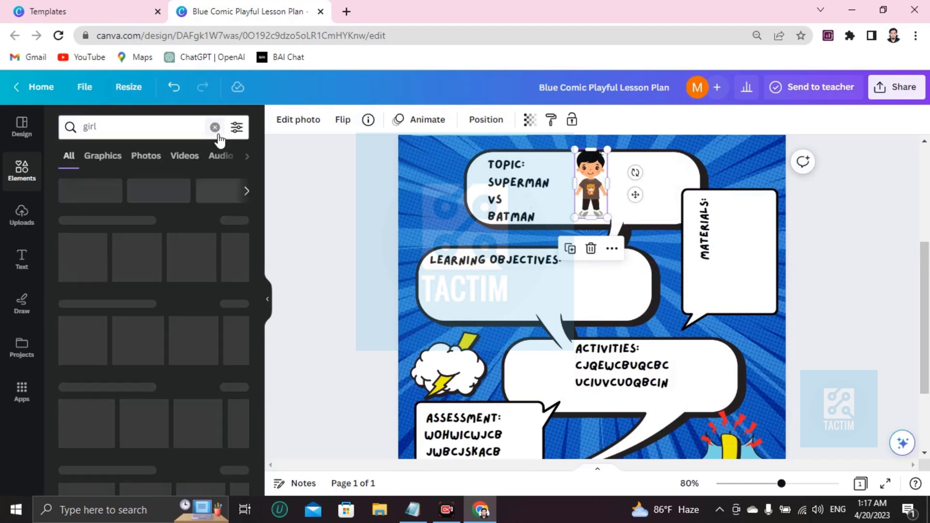
click(83, 256)
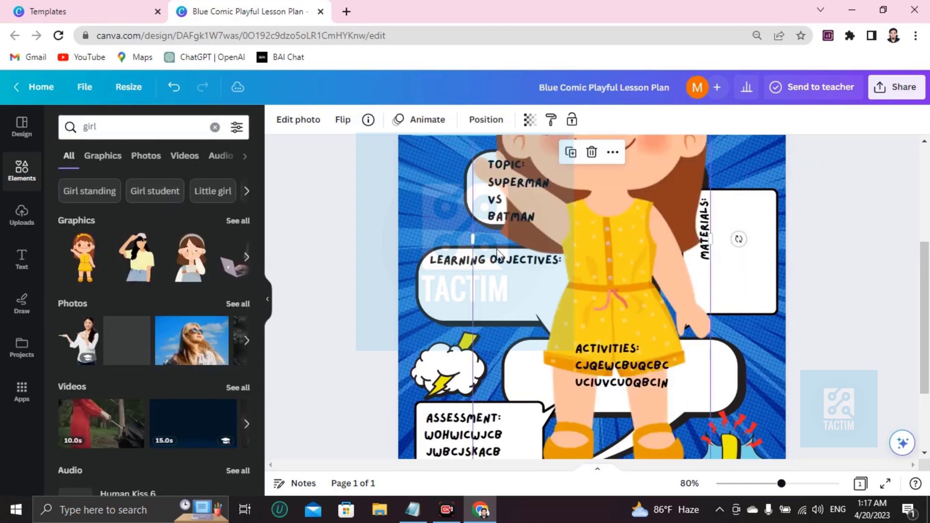
- Shrink the girl graphic and place it inside the Learning Objectives bubble
scroll(514, 211, up, 2)
scroll(487, 156, up, 1)
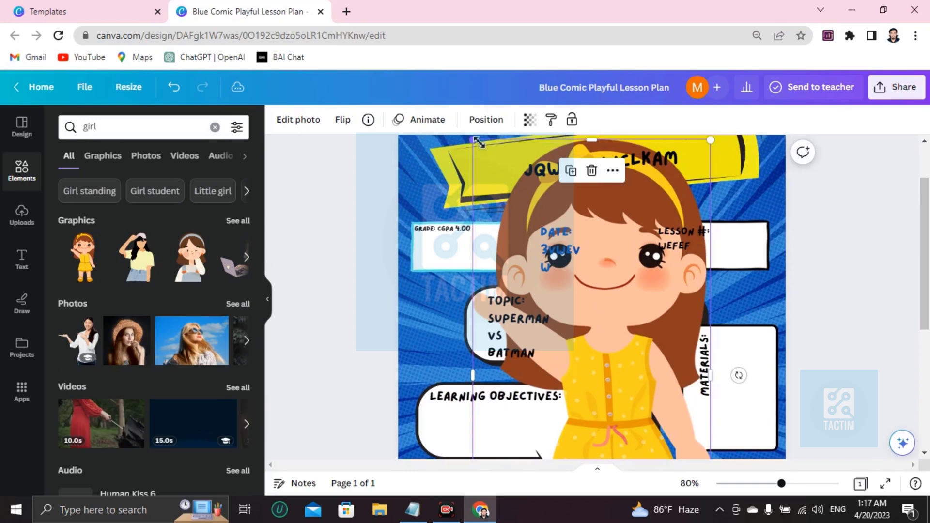
drag(478, 142, 577, 334)
drag(625, 387, 629, 457)
scroll(630, 327, down, 5)
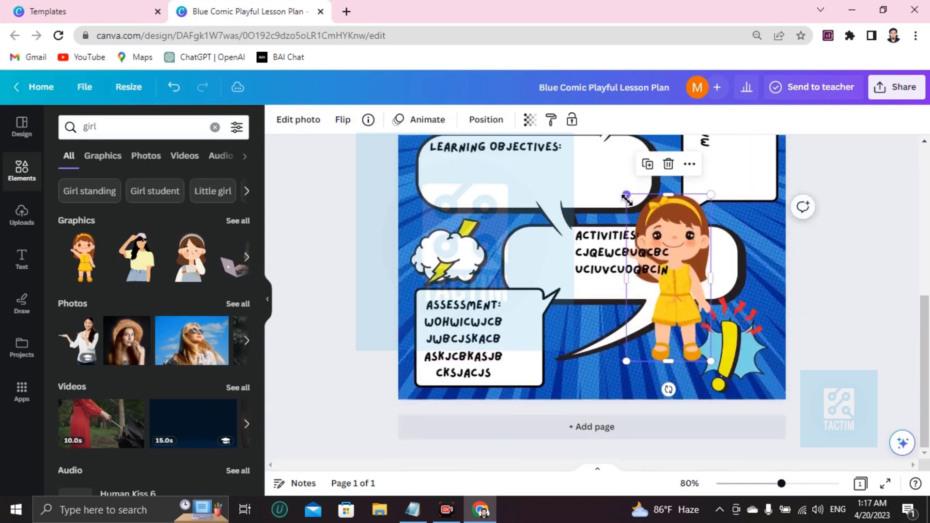
drag(625, 199, 608, 207)
drag(80, 279, 610, 294)
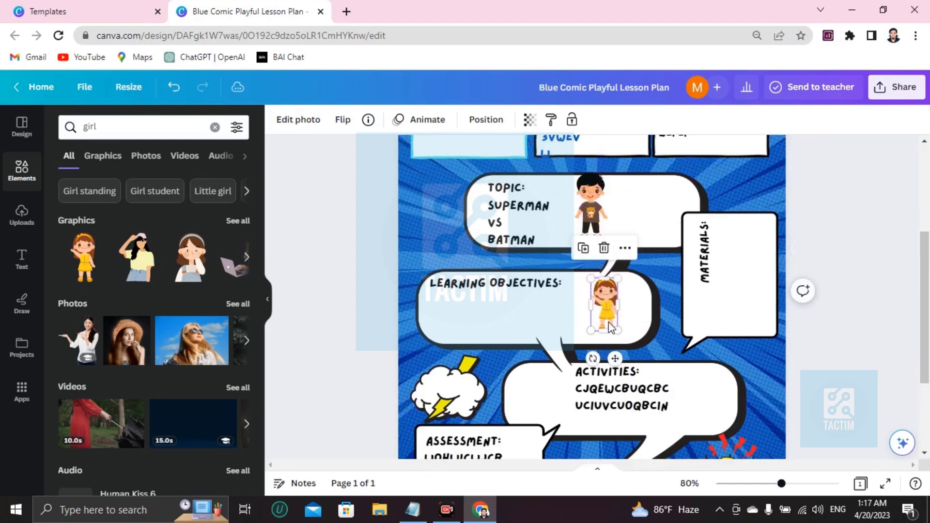
scroll(605, 334, down, 3)
scroll(601, 339, up, 6)
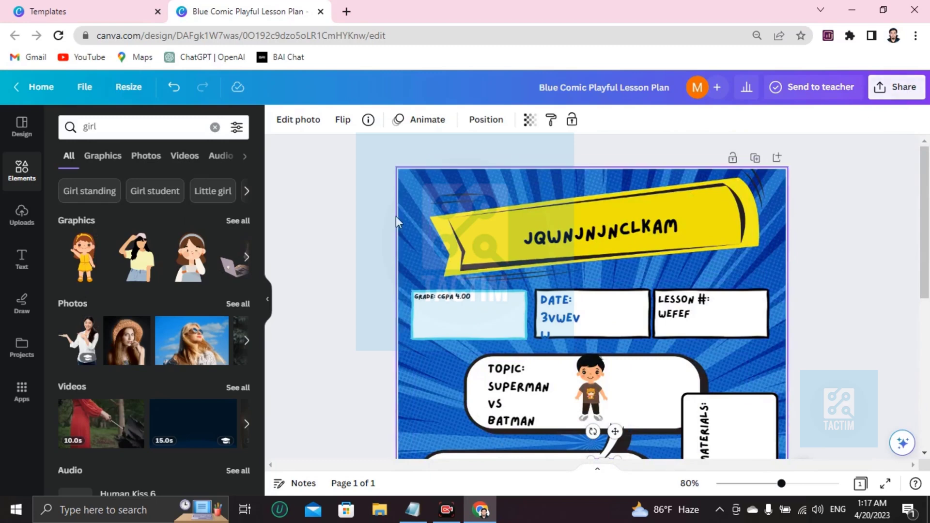
- Select the blue background image and try brown-black and dark blue gradients before settling on silver-grey
click(431, 197)
click(407, 243)
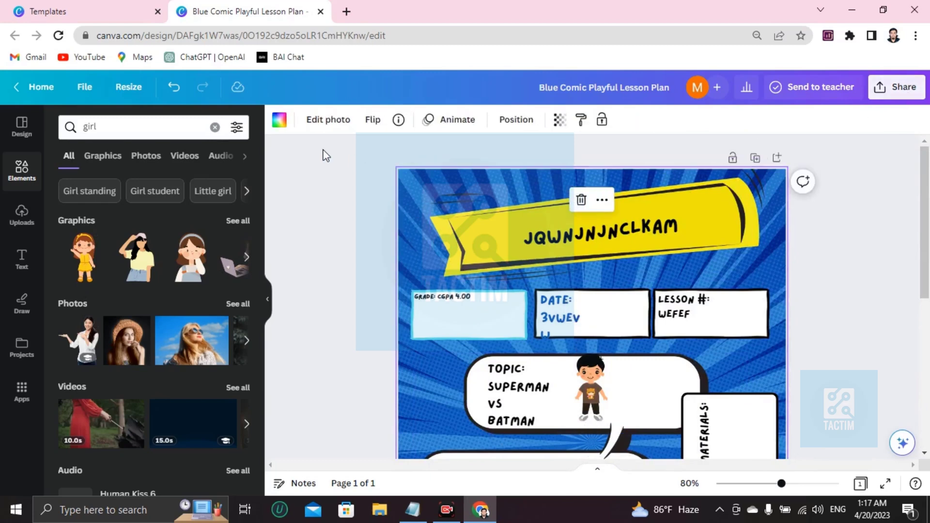
click(275, 126)
scroll(73, 426, down, 1)
click(115, 369)
click(137, 370)
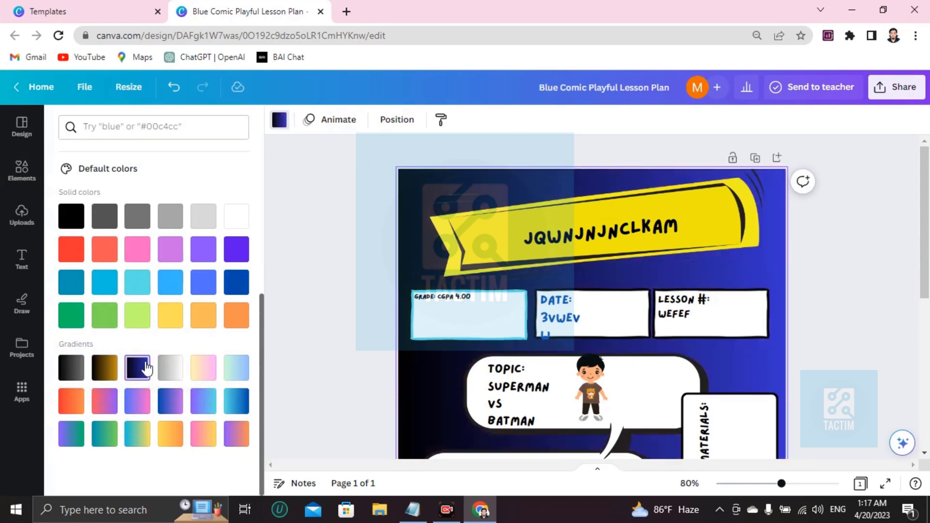
click(170, 368)
scroll(332, 318, down, 5)
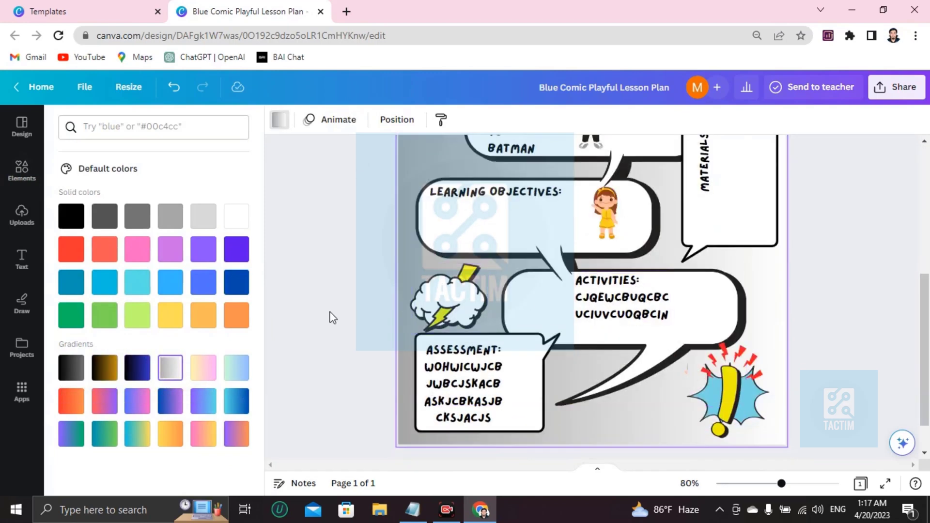
scroll(462, 315, up, 5)
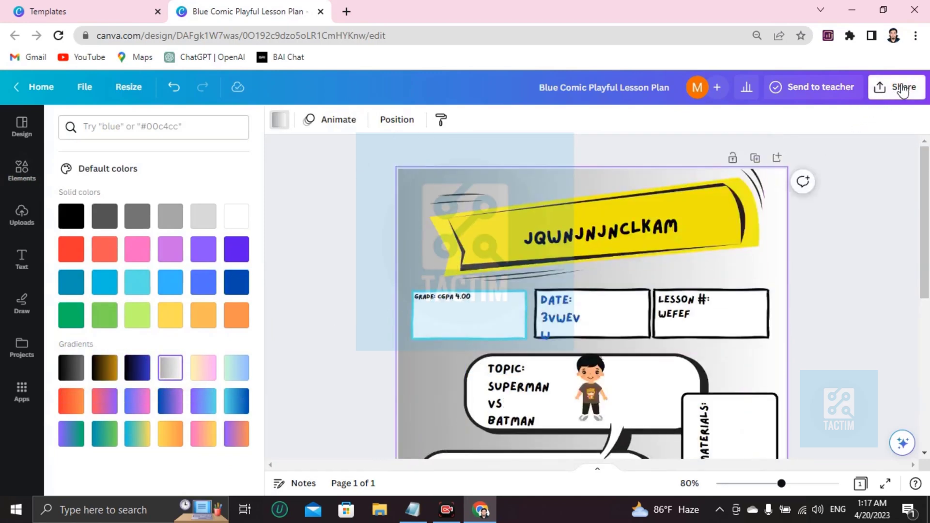
click(902, 91)
scroll(779, 377, down, 2)
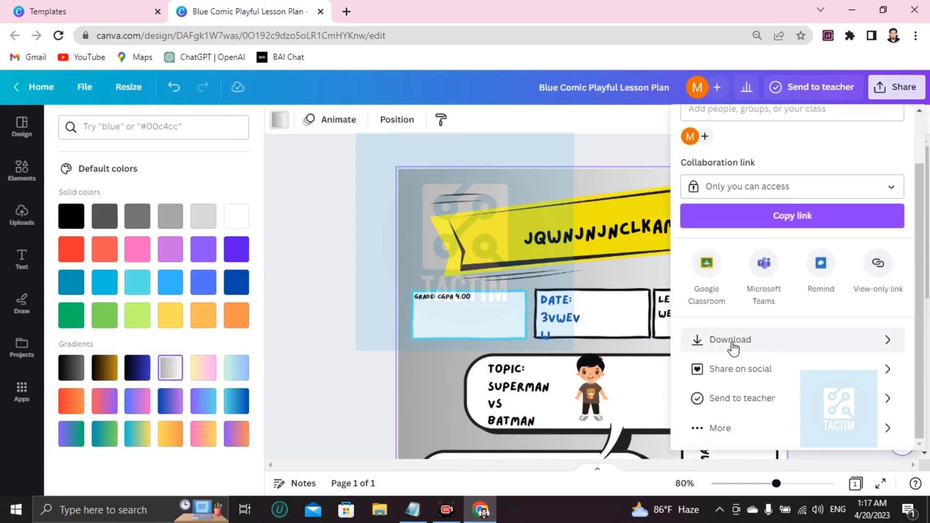
click(724, 343)
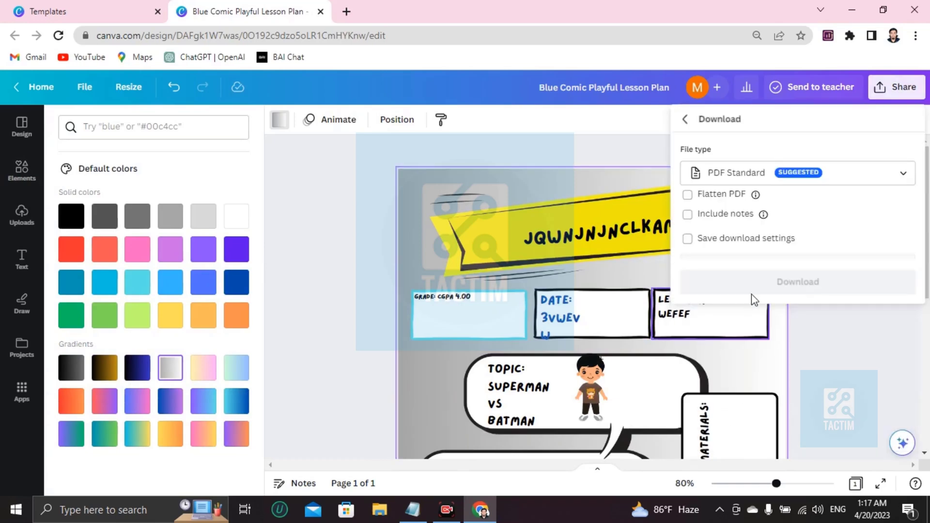
click(696, 174)
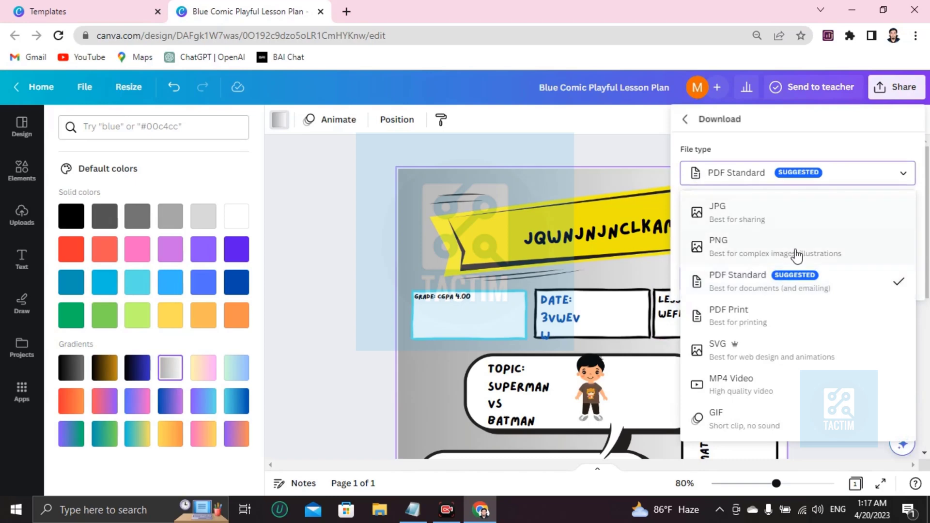
click(722, 294)
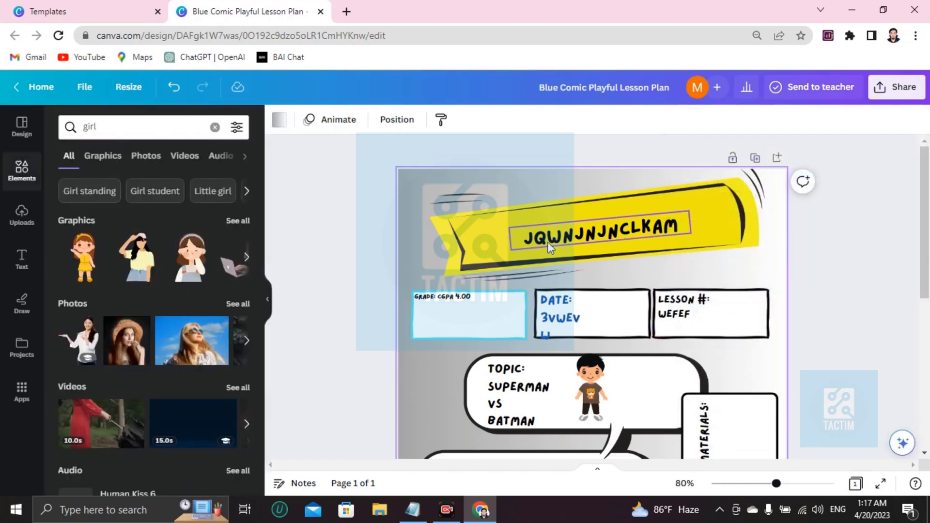
- Set the design's collaboration link to 'Anyone with the link'
click(903, 79)
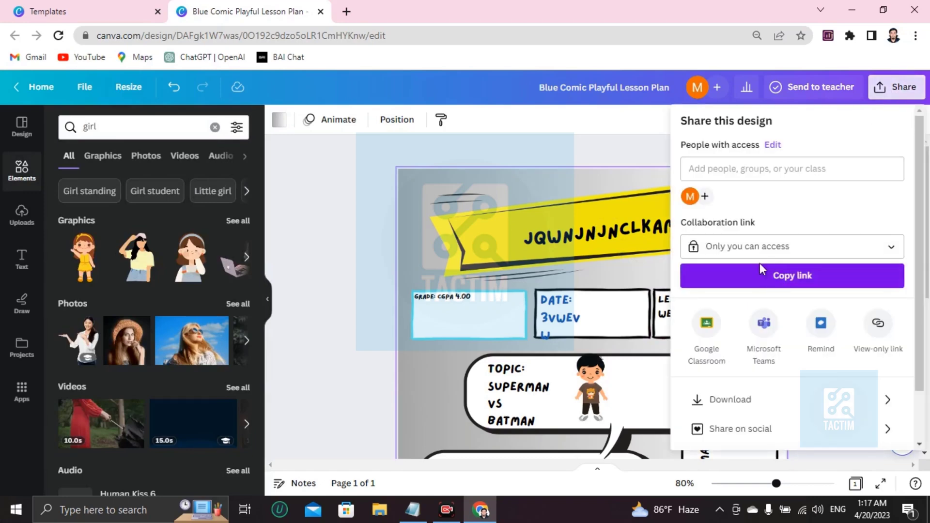
click(693, 249)
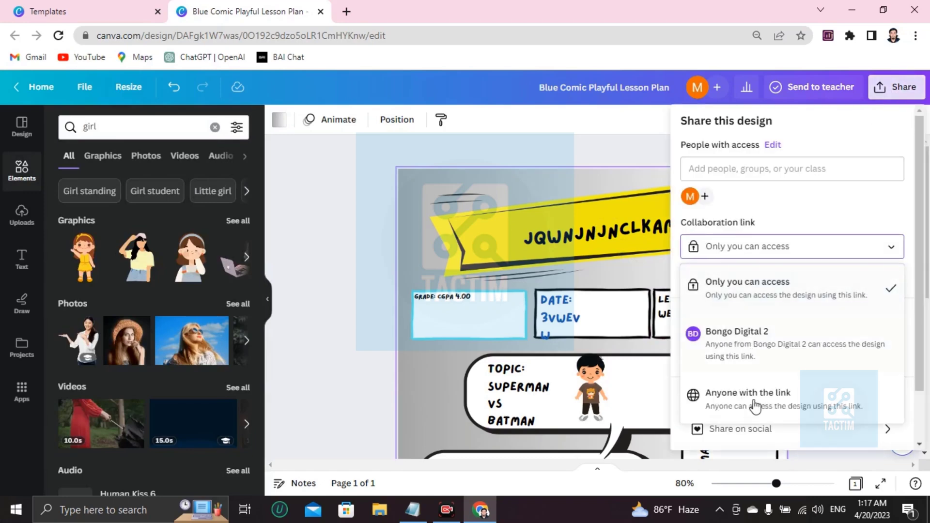
click(786, 416)
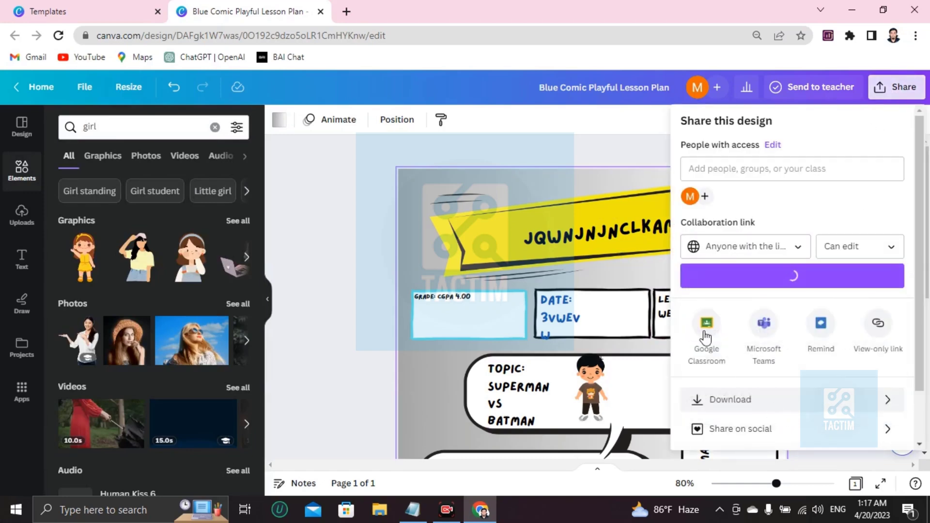
- Enter the collaborator's e-mail address in the Add people field
click(726, 168)
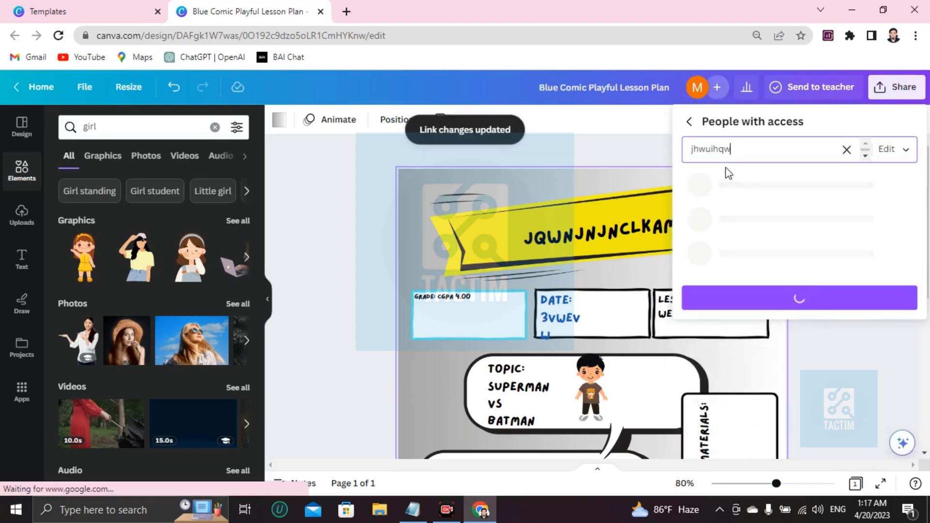
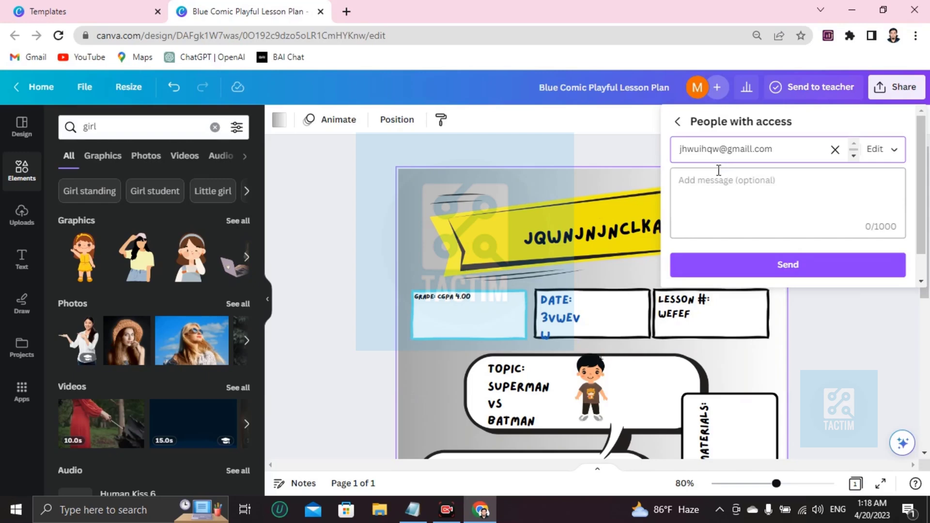
scroll(718, 170, down, 1)
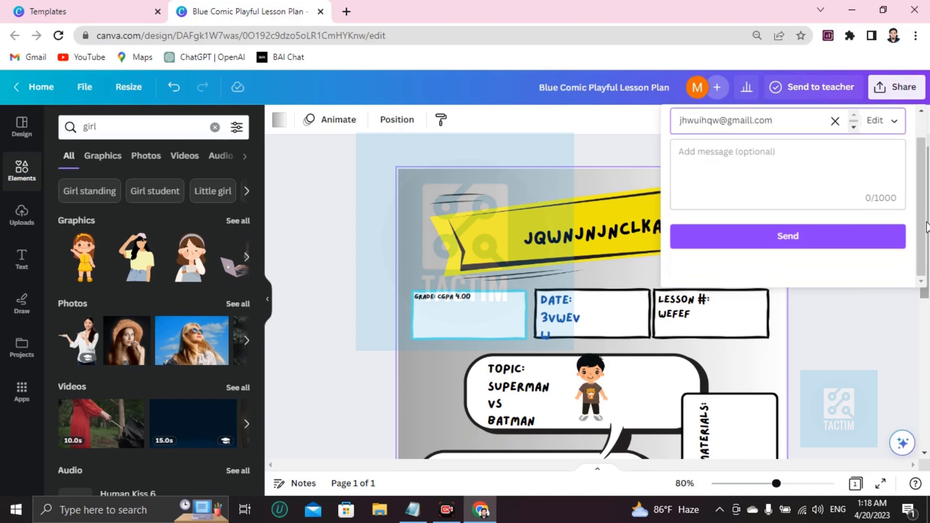